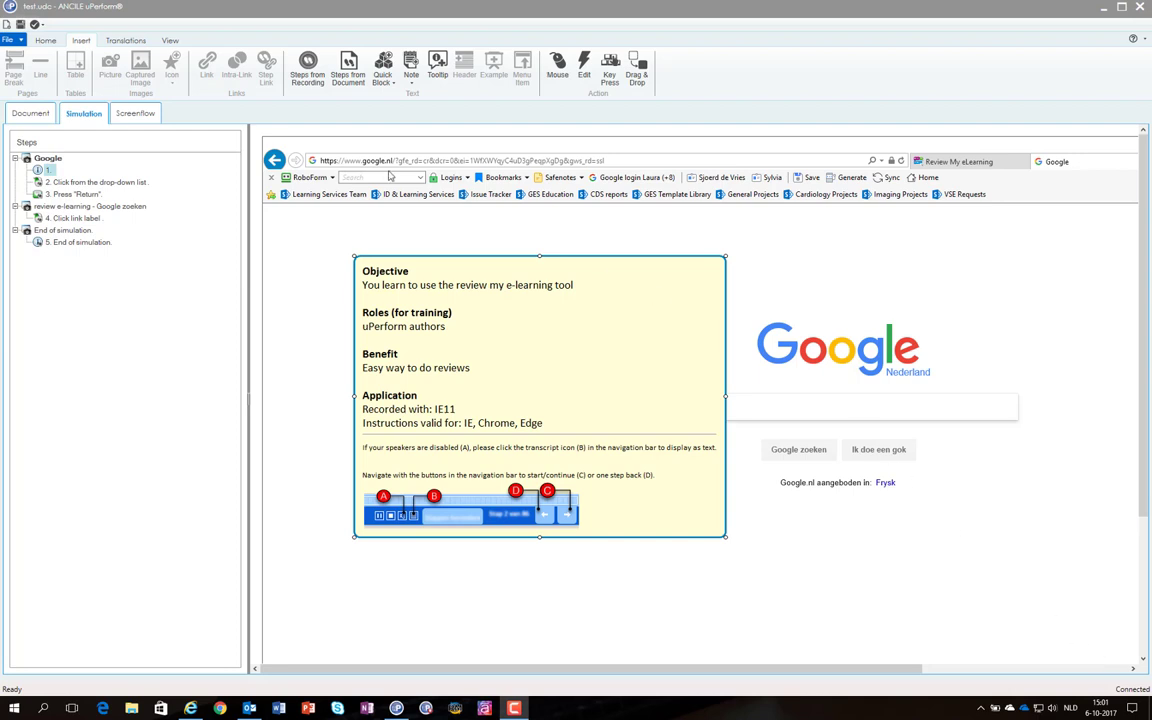
Turn on annotations below the simulation and create an annotation set named 'Annotation demo'
left_click(171, 41)
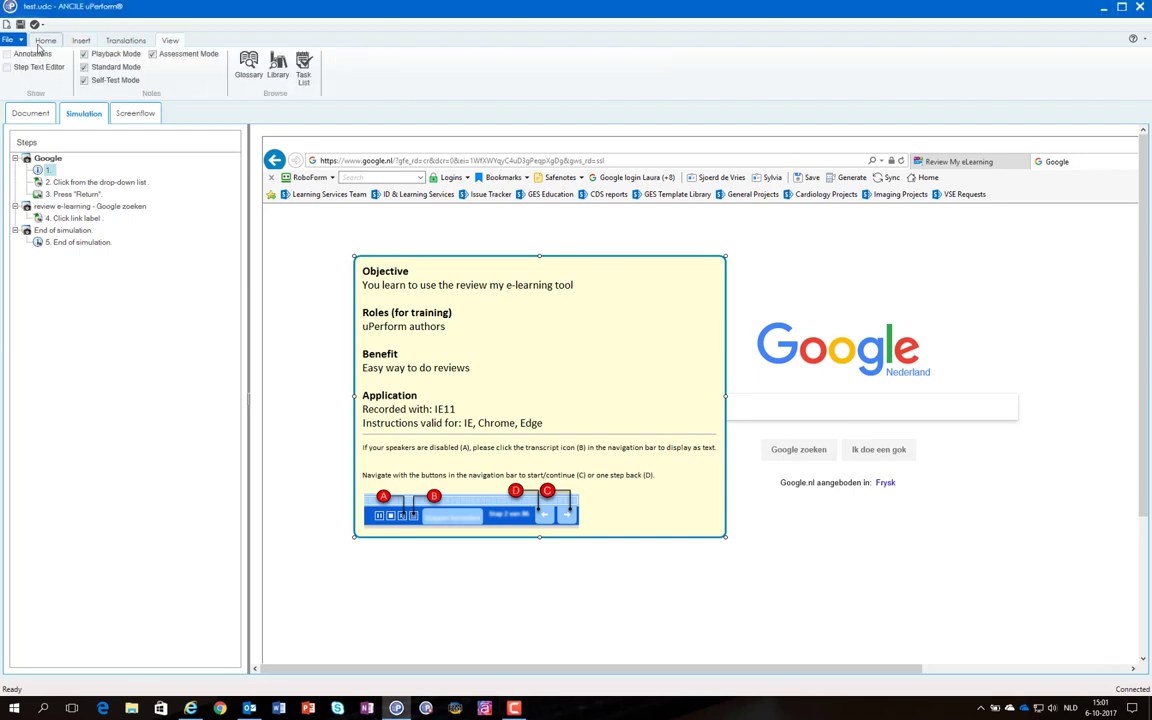
left_click(33, 55)
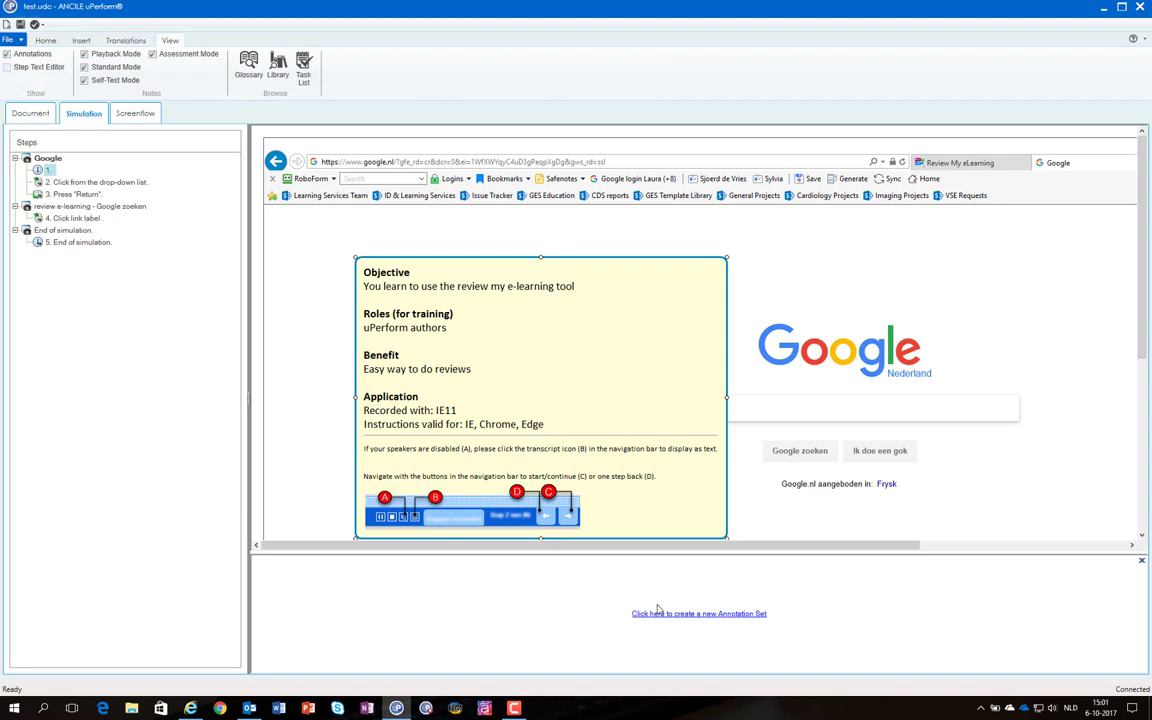
left_click(714, 615)
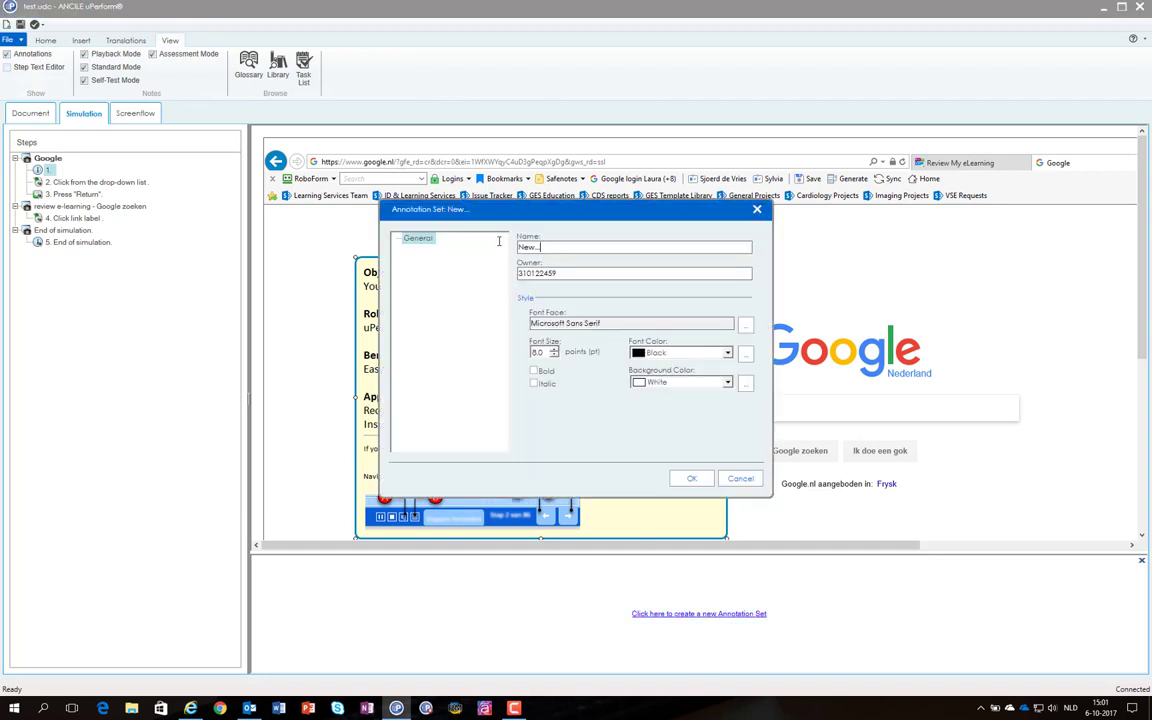
type("Annotation ")
type("demo")
left_click(678, 479)
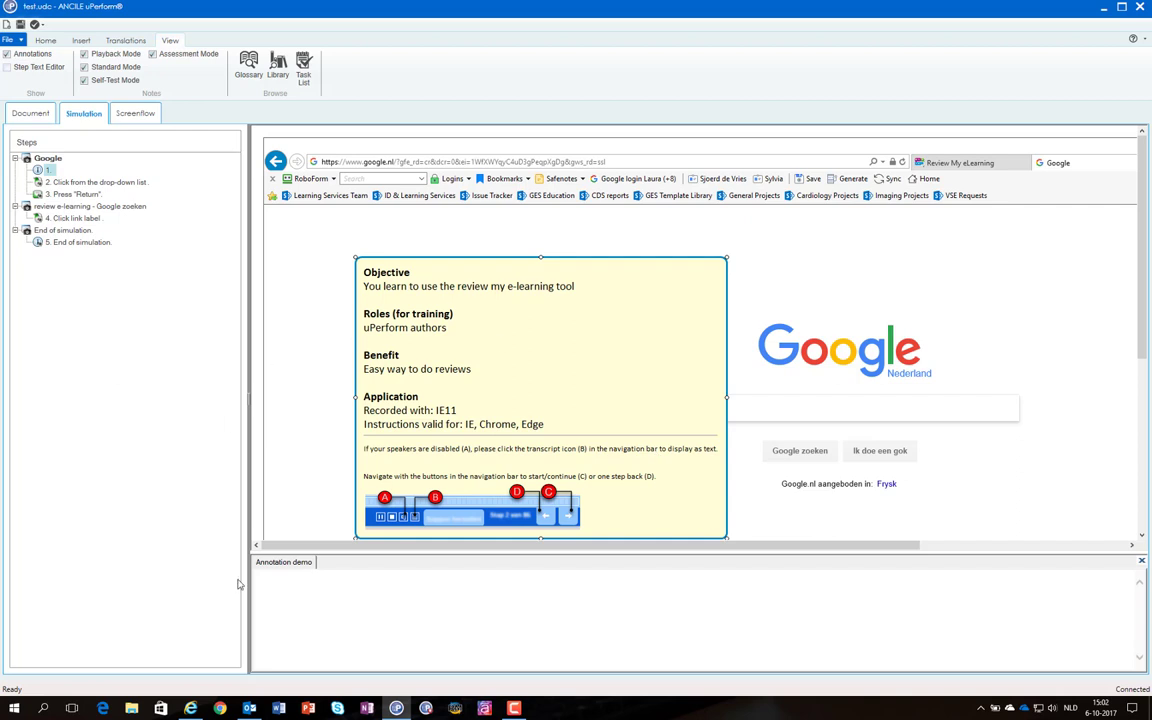
Enter 'comments' as the first step's annotation note, then open and close the File menu
left_click(288, 591)
type("c")
type("omments")
left_click(13, 42)
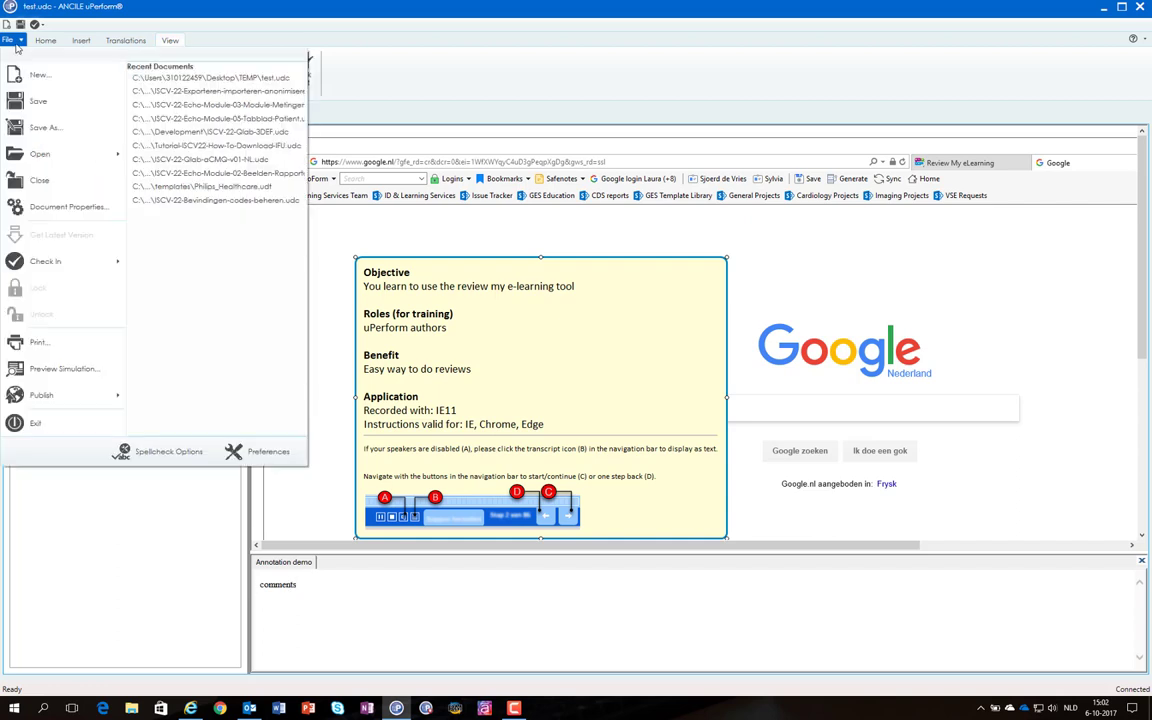
left_click(84, 367)
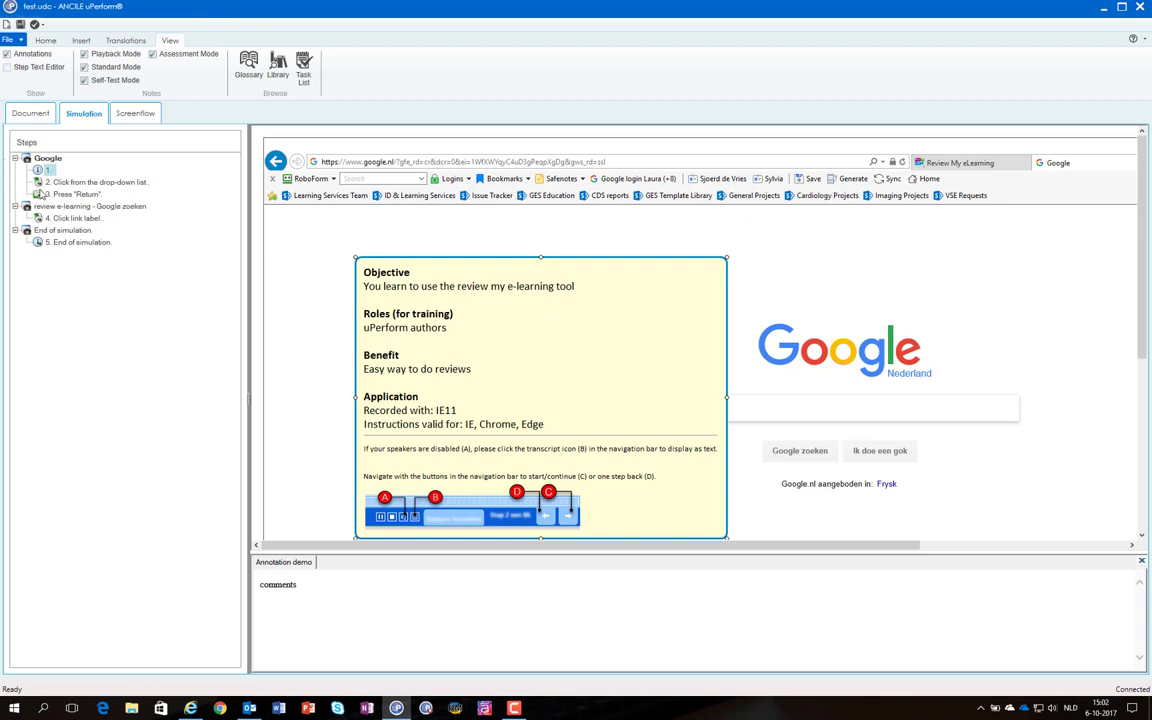
Step through simulation steps 2 and 3 to step 4, 'Click link label'
left_click(88, 184)
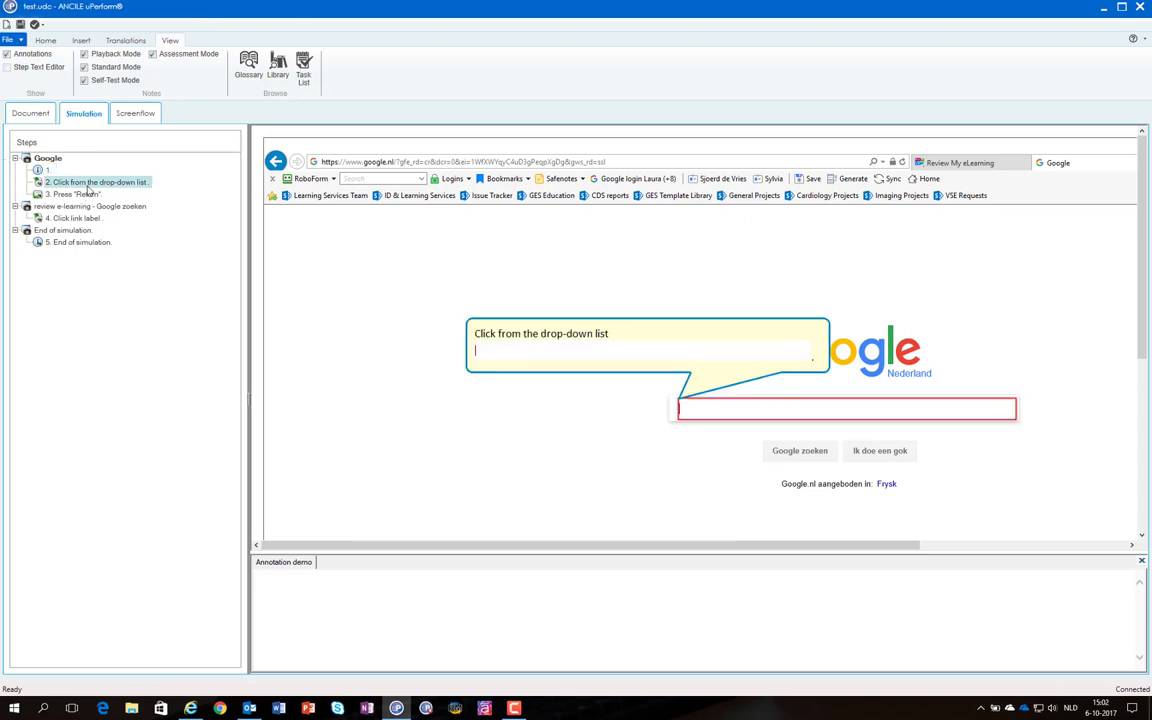
left_click(85, 195)
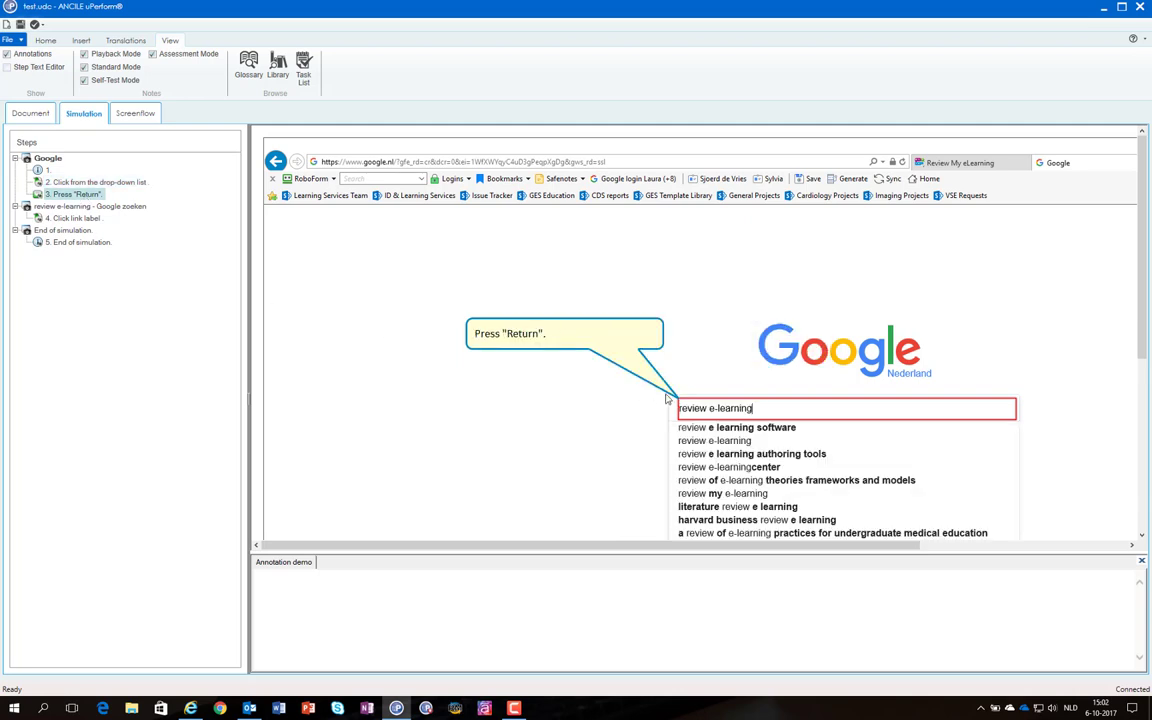
left_click(80, 218)
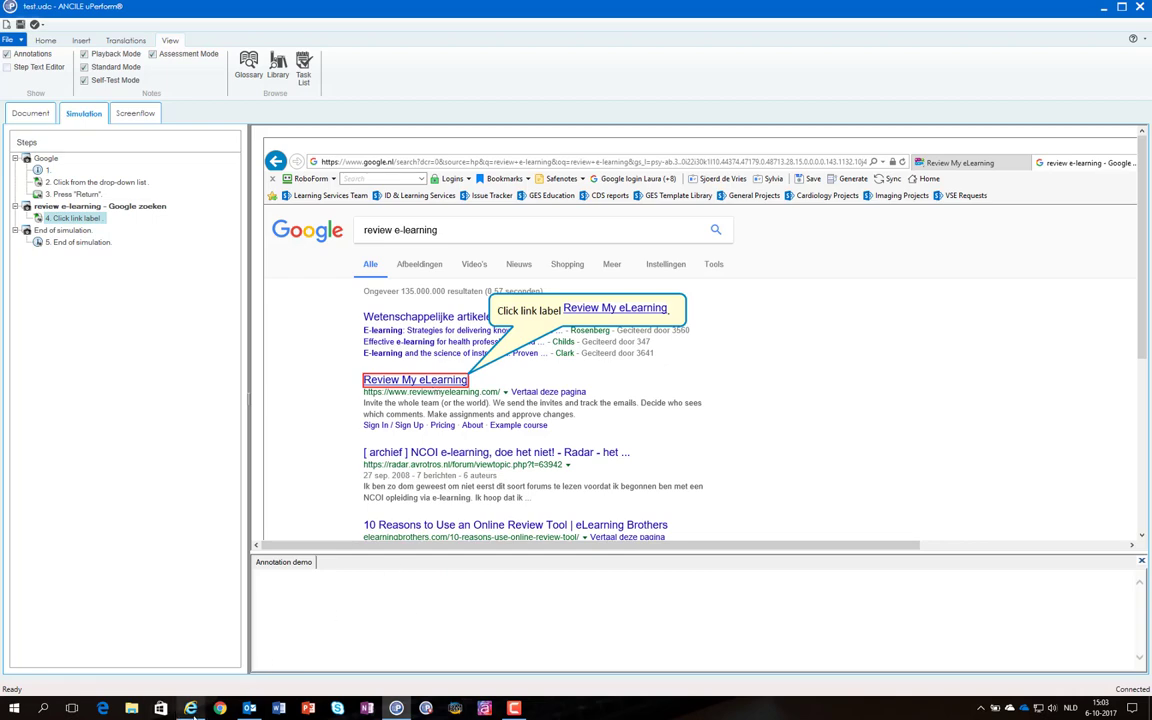
Bring the browser's review course page to the front from the taskbar
mouse_move(190, 708)
left_click(203, 675)
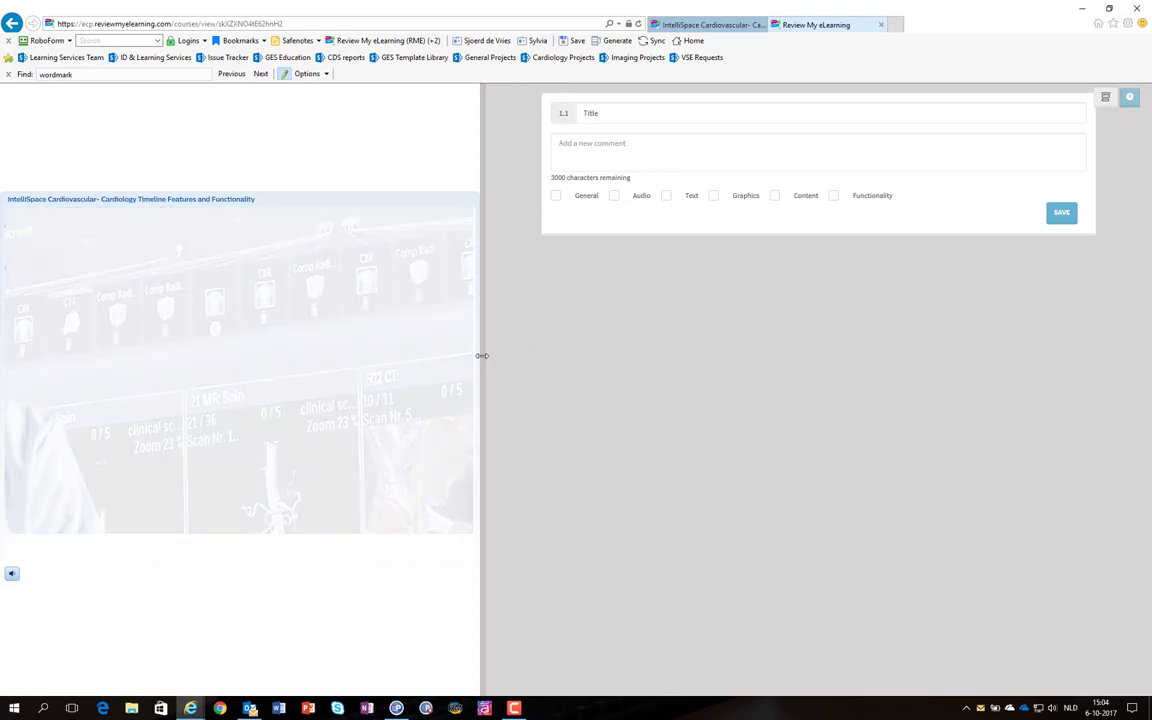
Widen the course slide area and toggle the comment form below, then back beside
left_click_drag(482, 355, 589, 364)
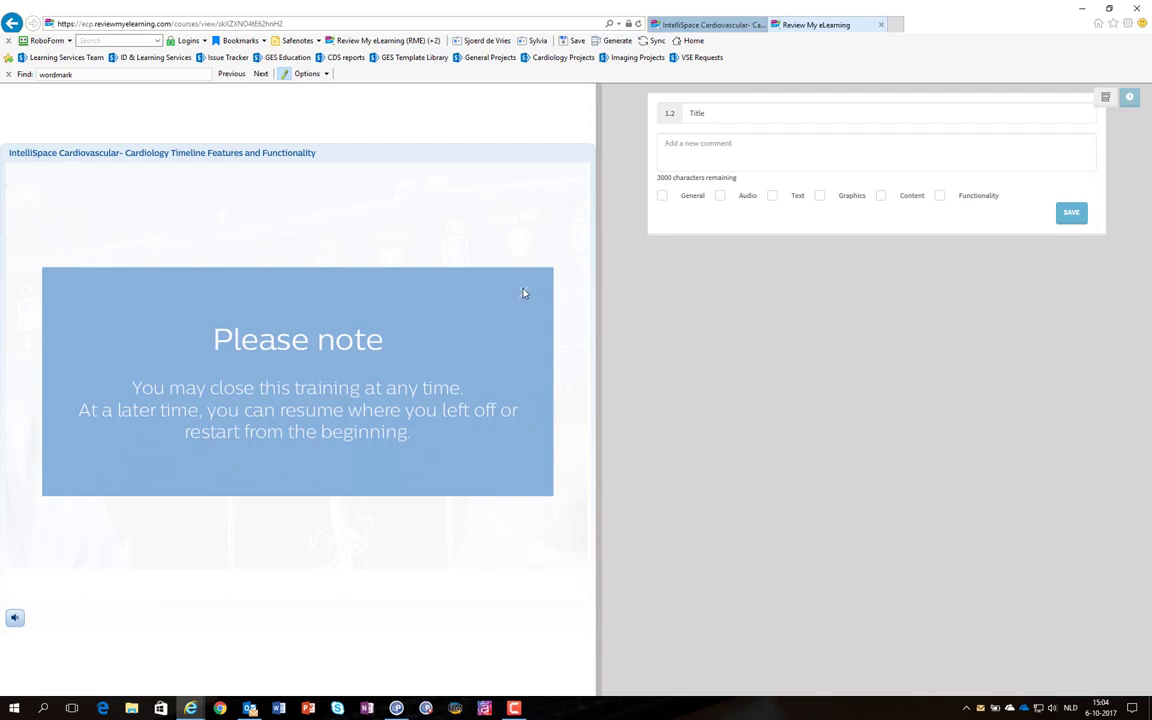
left_click(1108, 97)
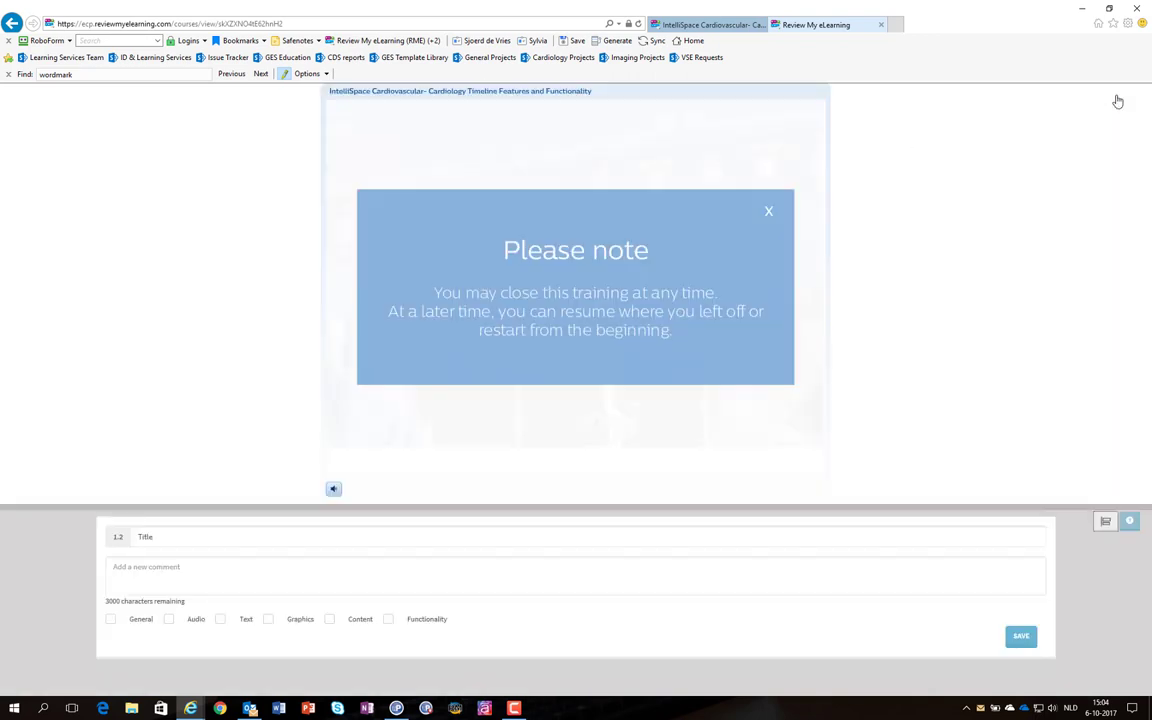
left_click(1105, 521)
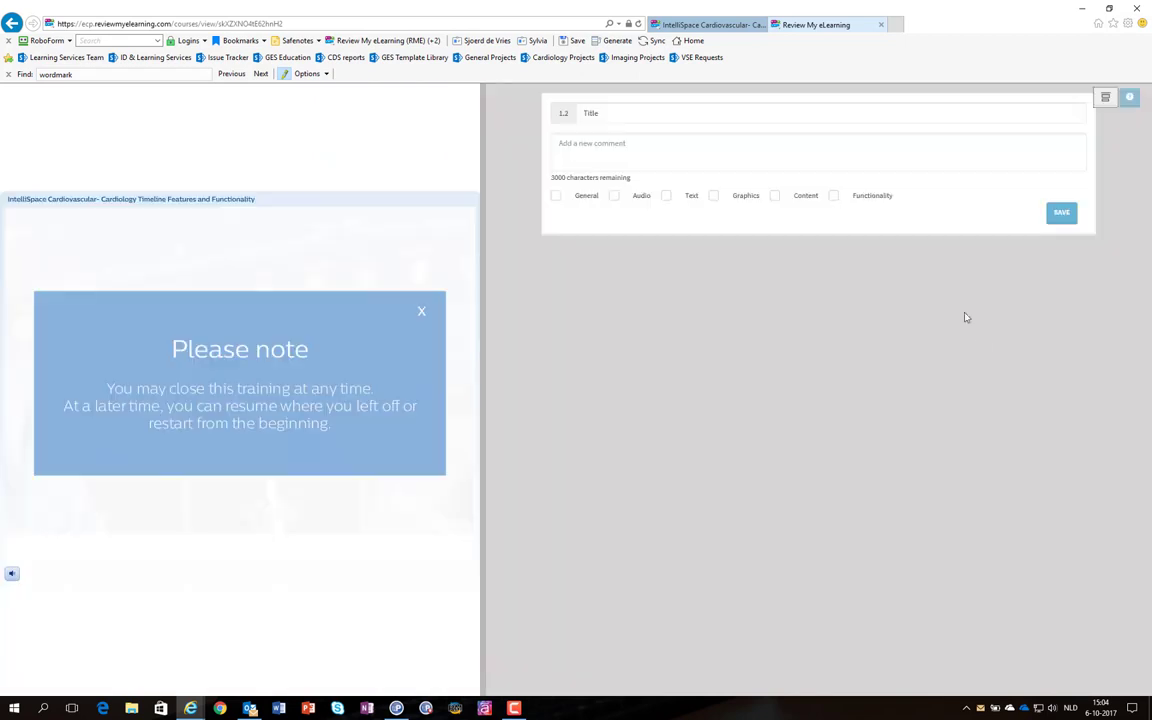
Dismiss the Please note message and start learning to reach slide 1.3, 'About this learning'
left_click(421, 311)
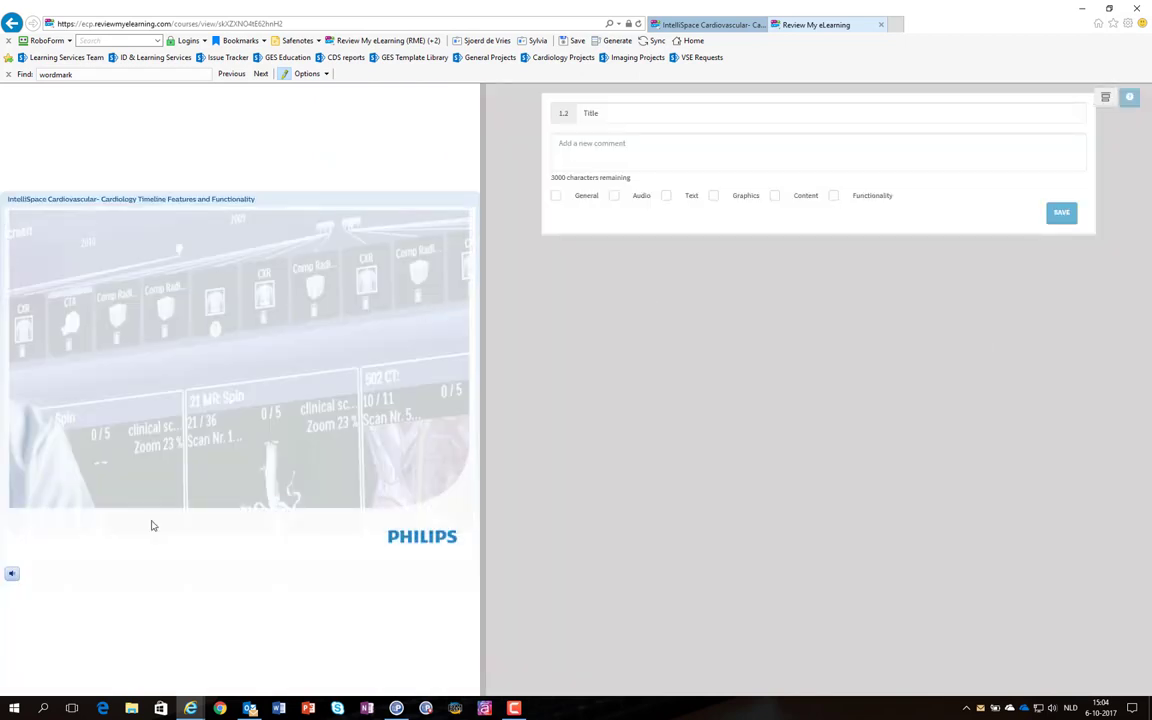
left_click(11, 573)
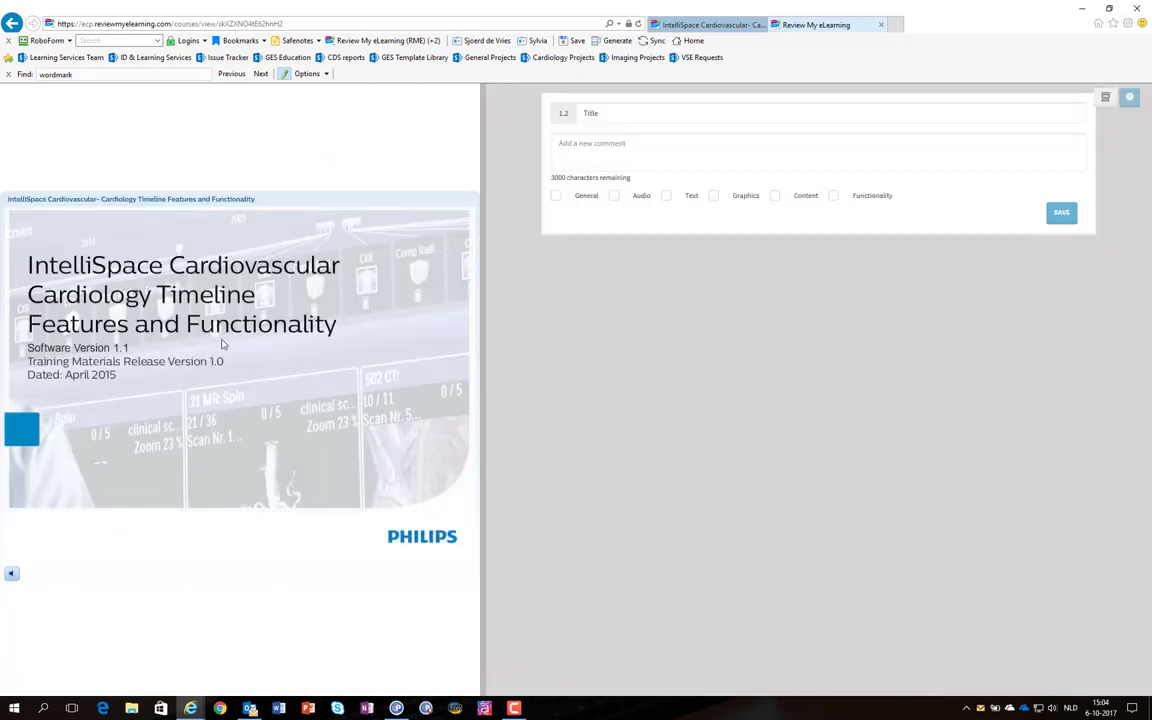
left_click(150, 423)
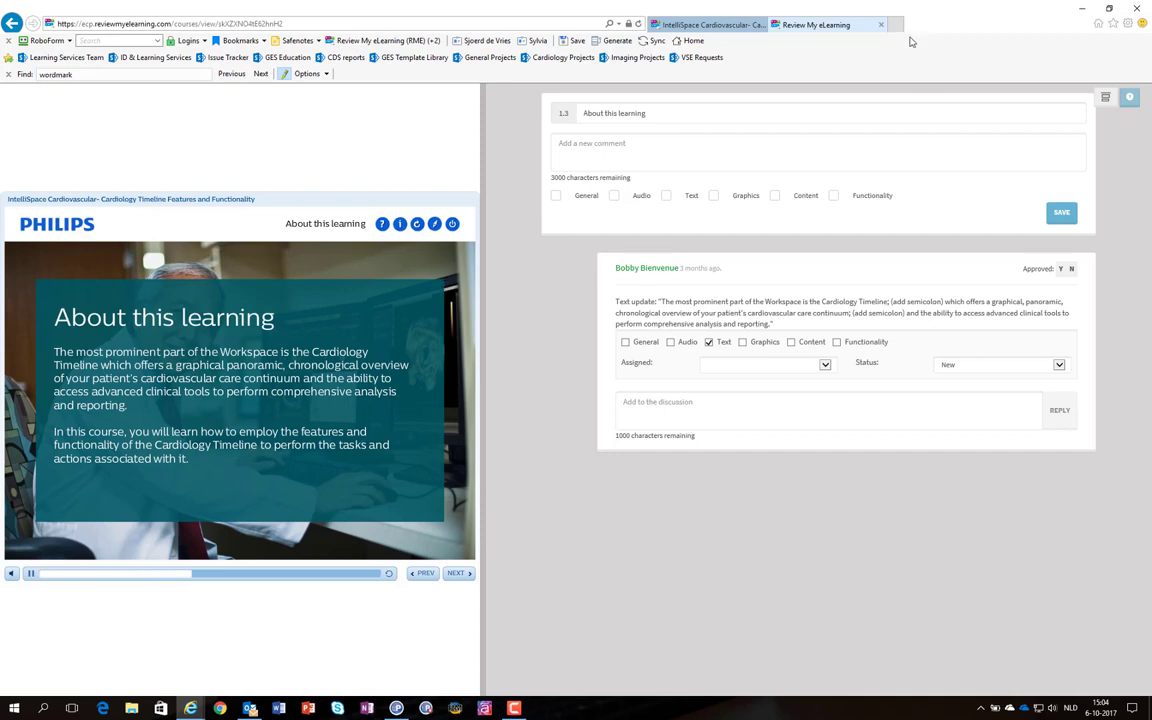
Close the course tab and scroll through the comments overview
left_click(881, 24)
scroll(255, 535, "down", 1)
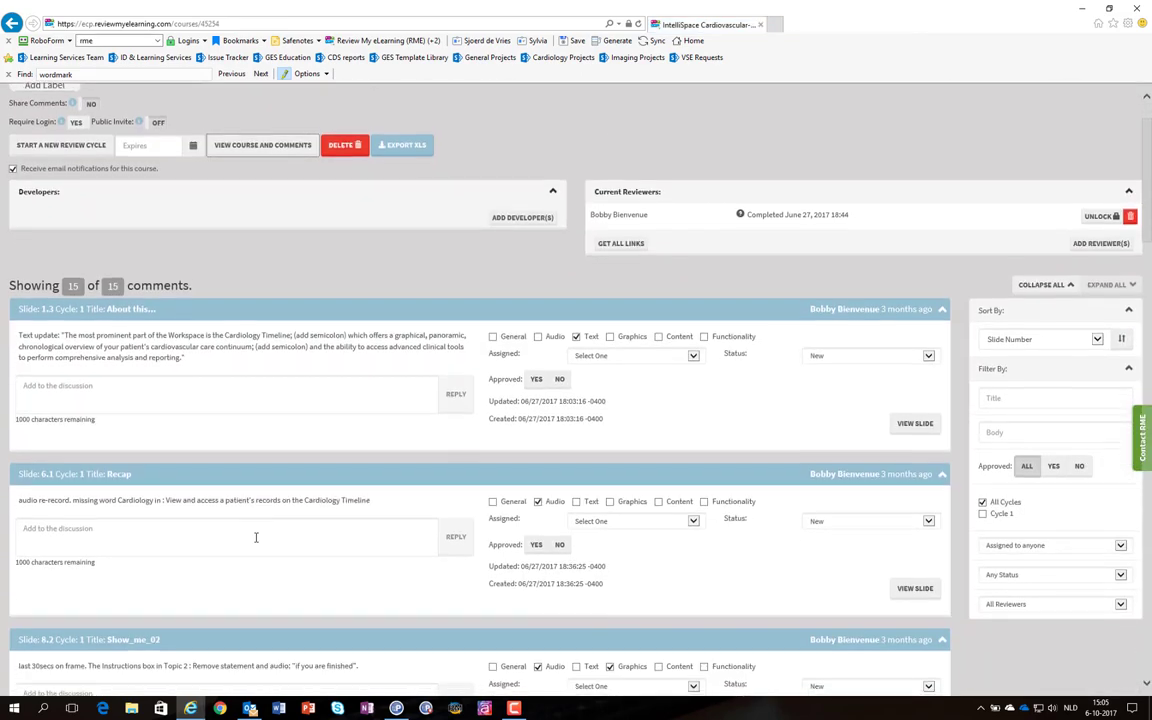
scroll(256, 537, "down", 2)
scroll(256, 537, "up", 1)
scroll(256, 537, "down", 2)
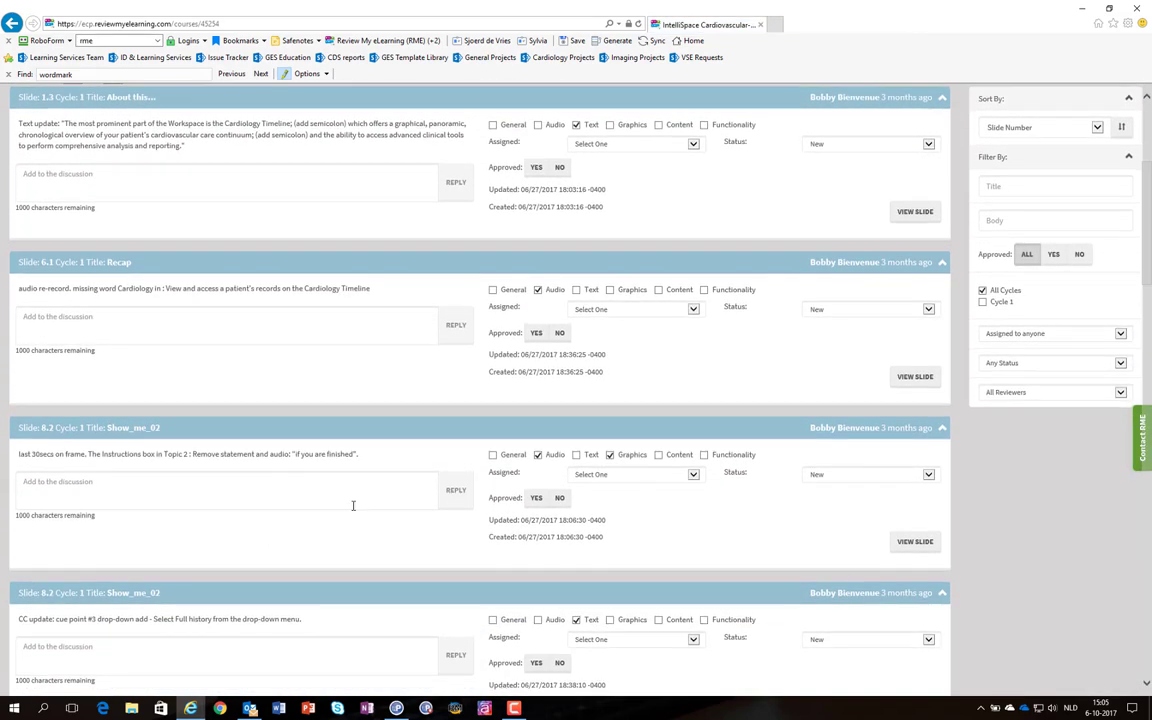
View the Show_me_02 comment's slide, resume and pause the course, then close it
left_click(914, 541)
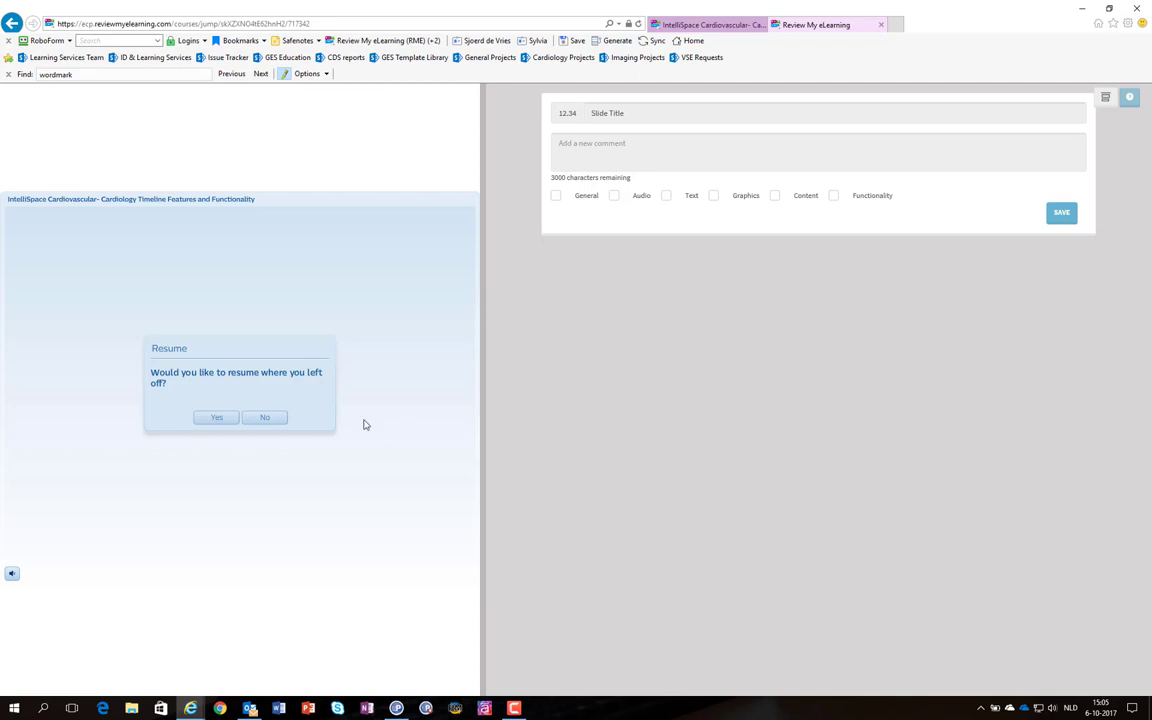
left_click(213, 422)
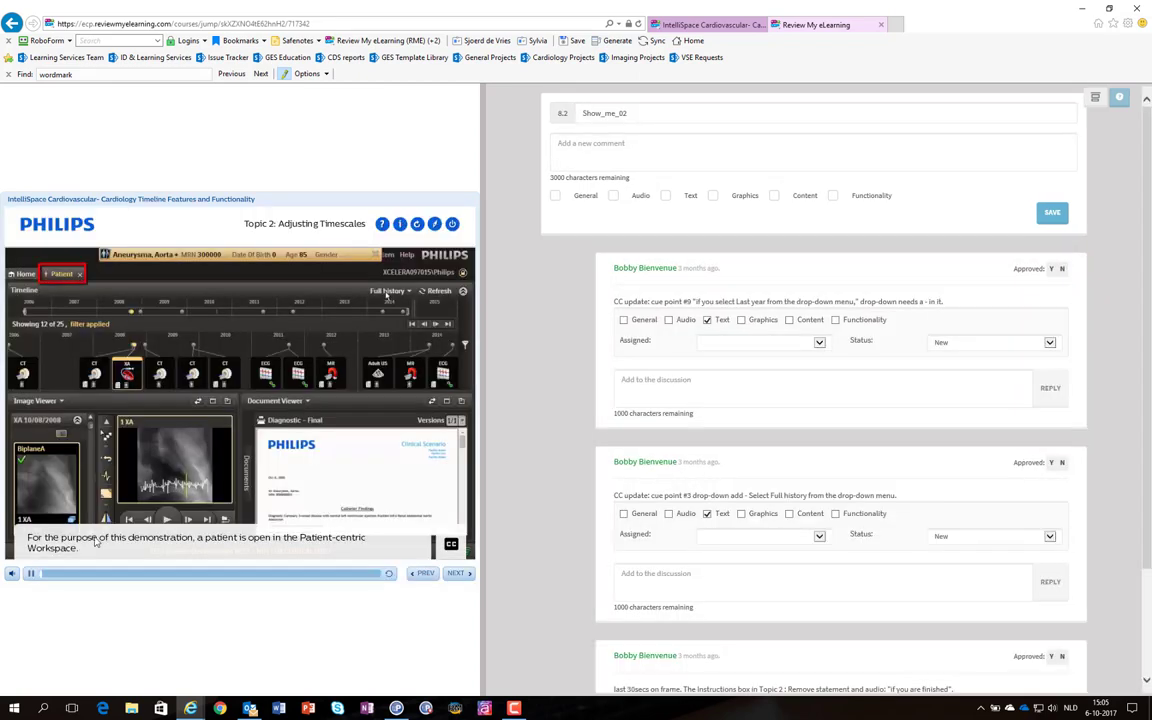
left_click(31, 574)
scroll(386, 294, "down", 3)
scroll(1150, 151, "up", 3)
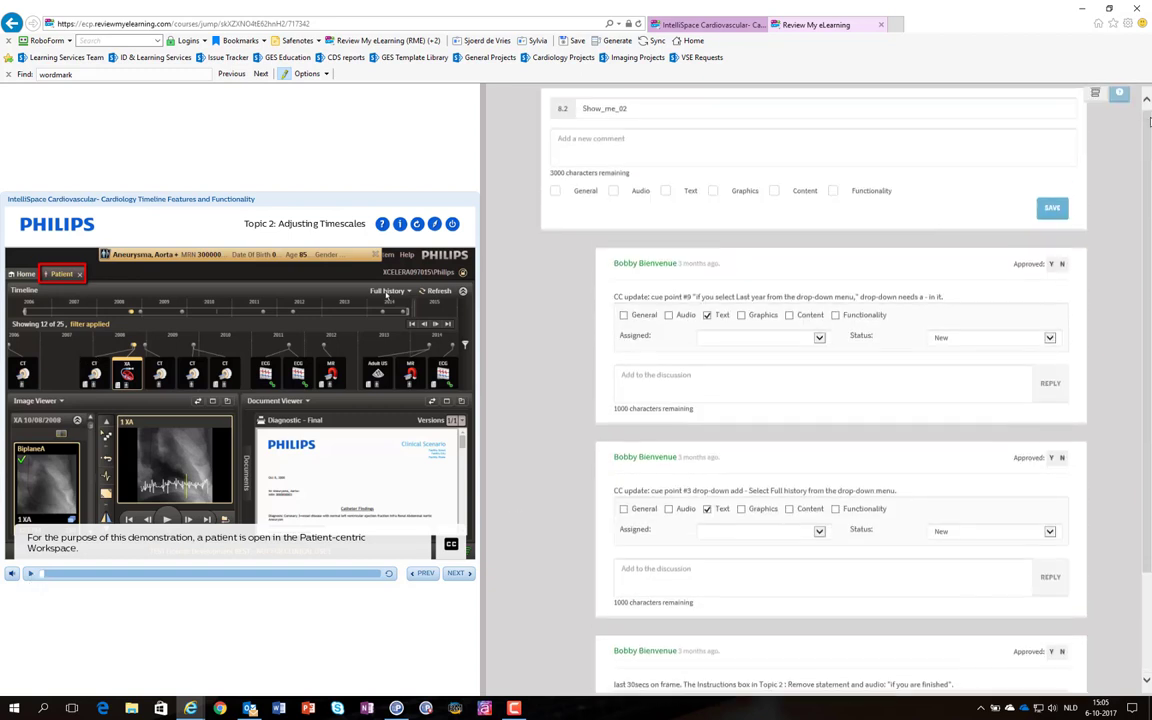
left_click(881, 25)
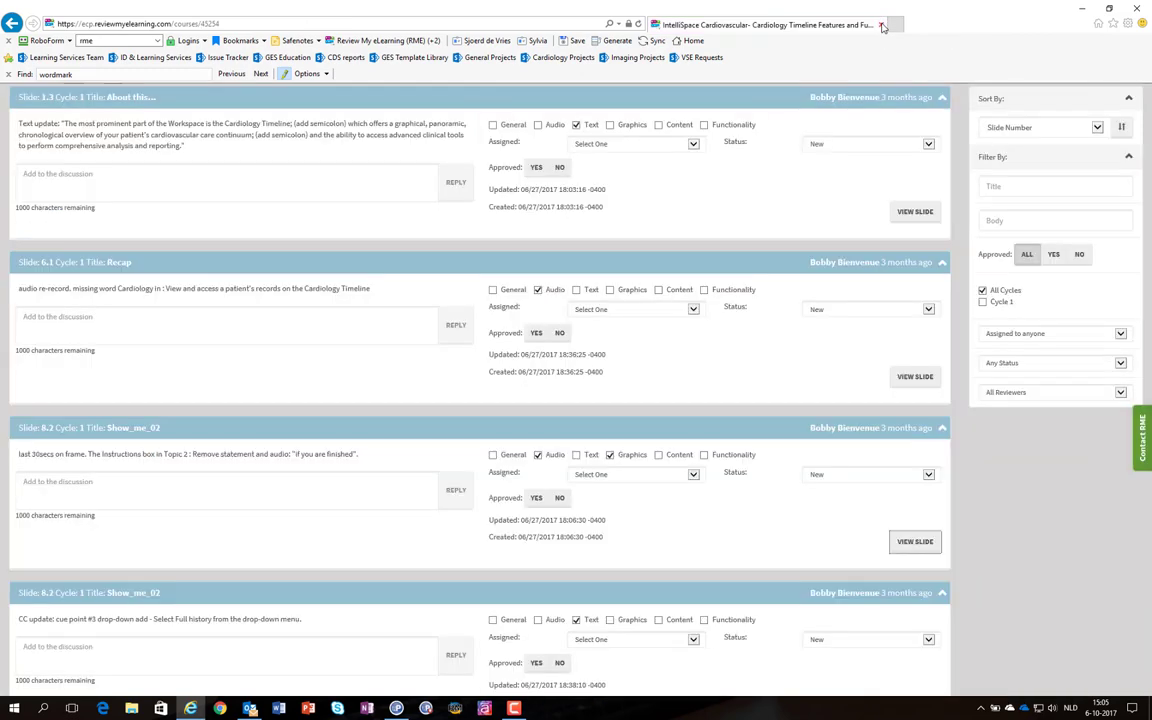
scroll(856, 382, "up", 3)
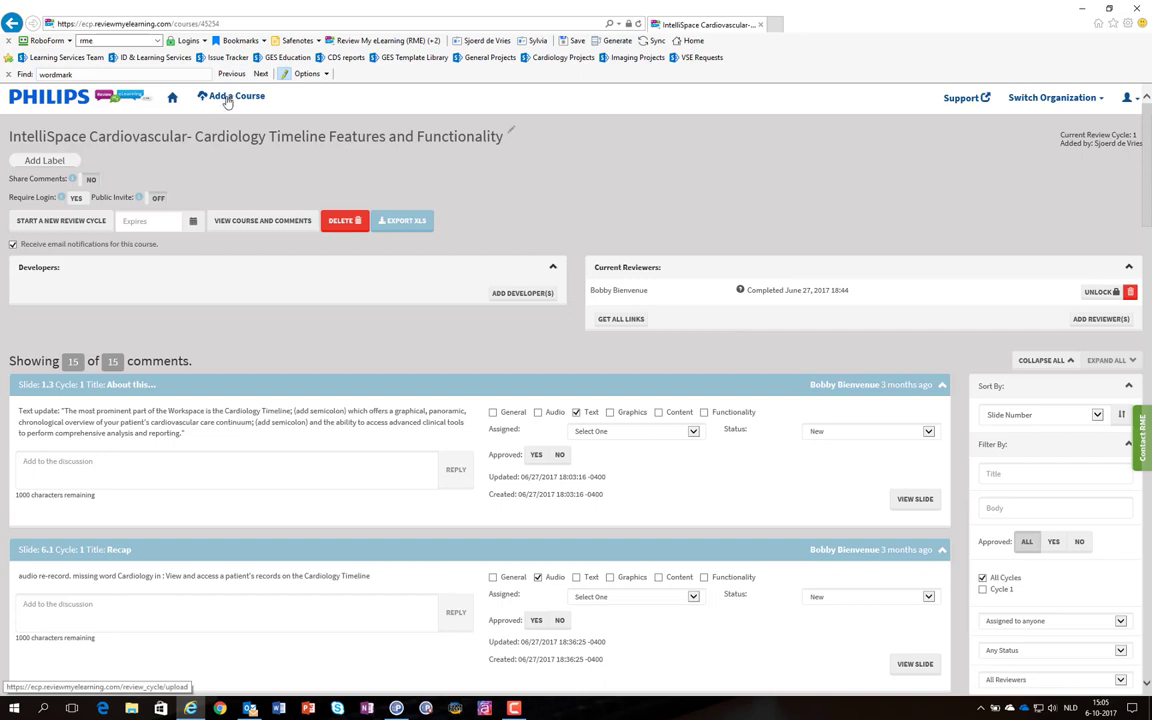
Start a new course and select test.zip as its SCORM package
left_click(228, 100)
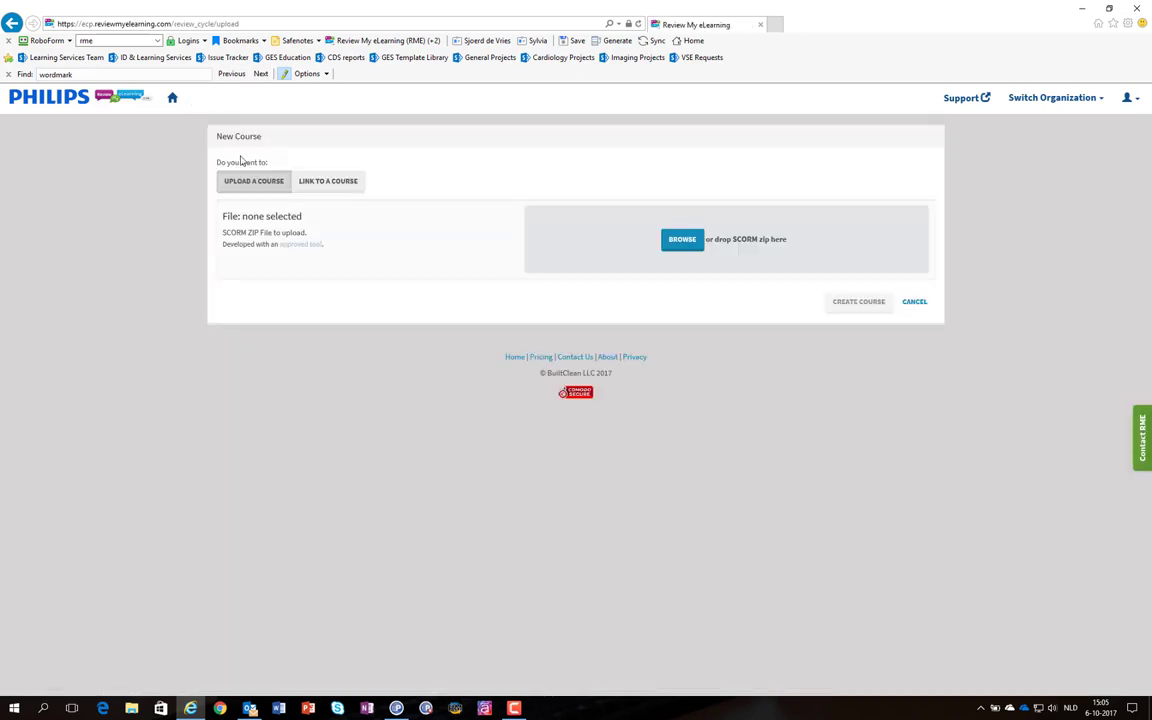
mouse_move(300, 245)
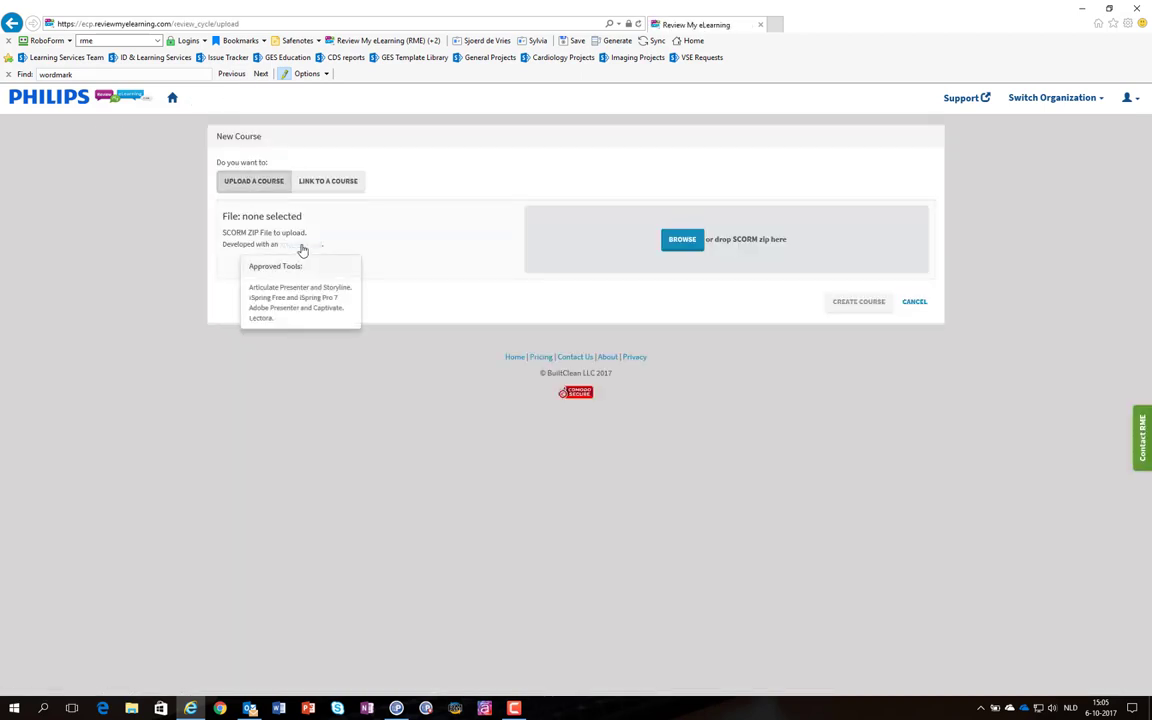
left_click(700, 246)
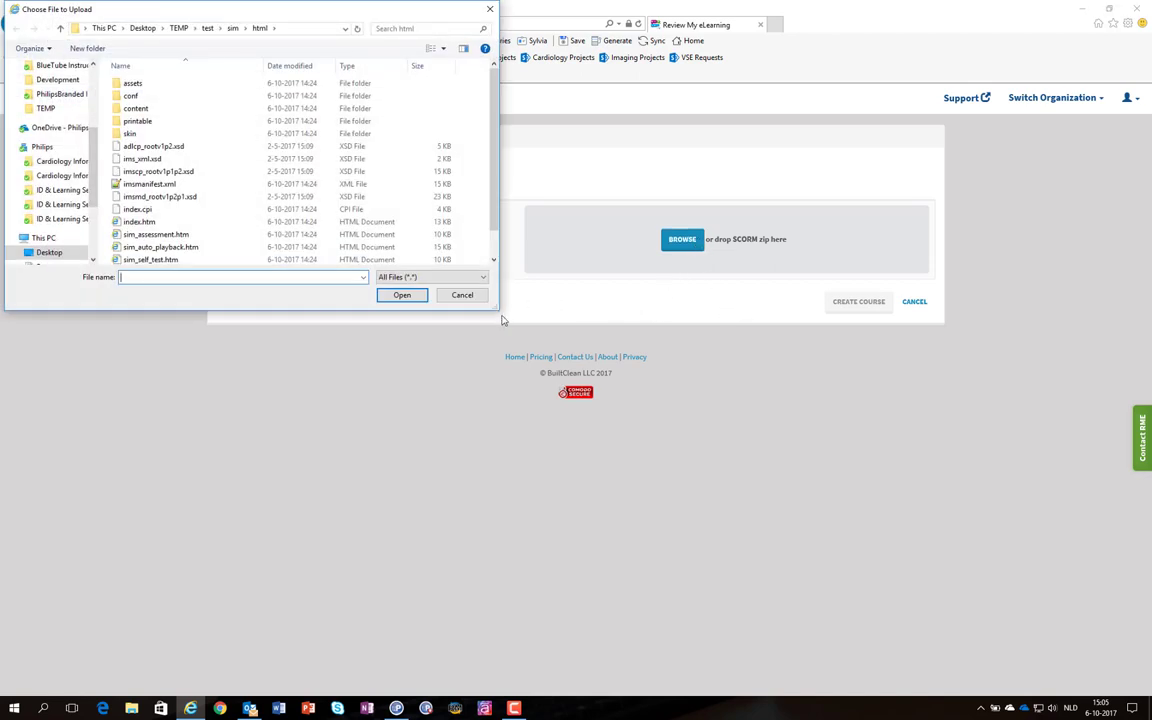
left_click_drag(500, 314, 508, 397)
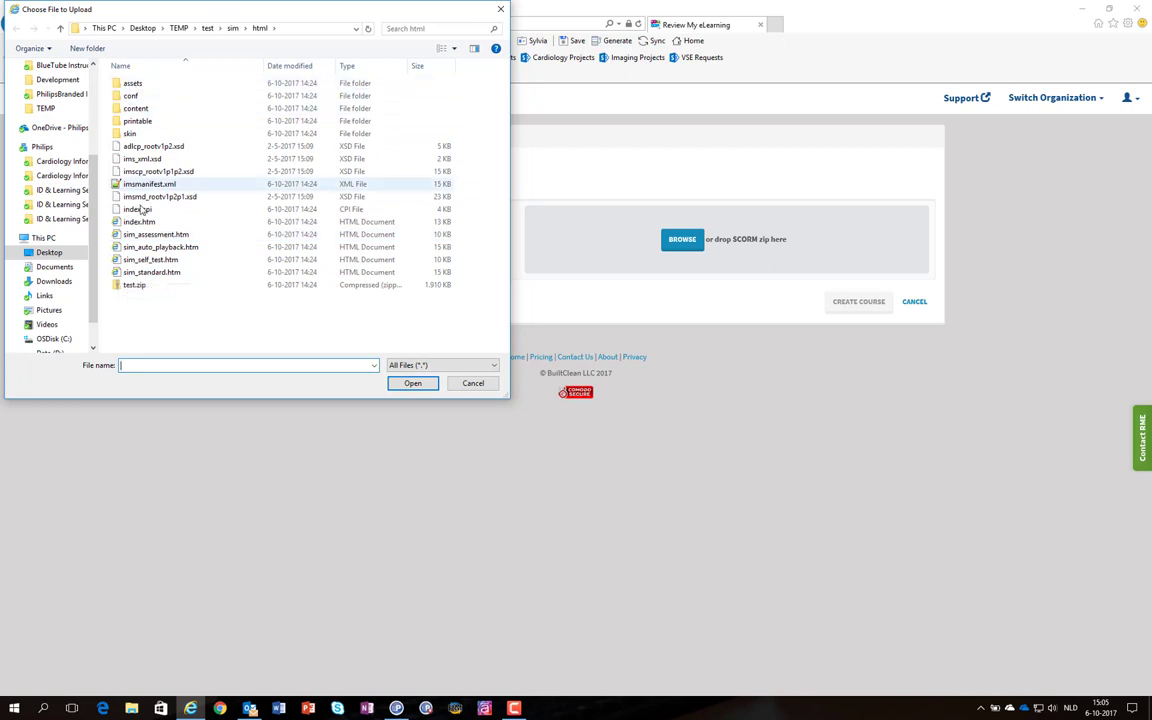
left_click(129, 287)
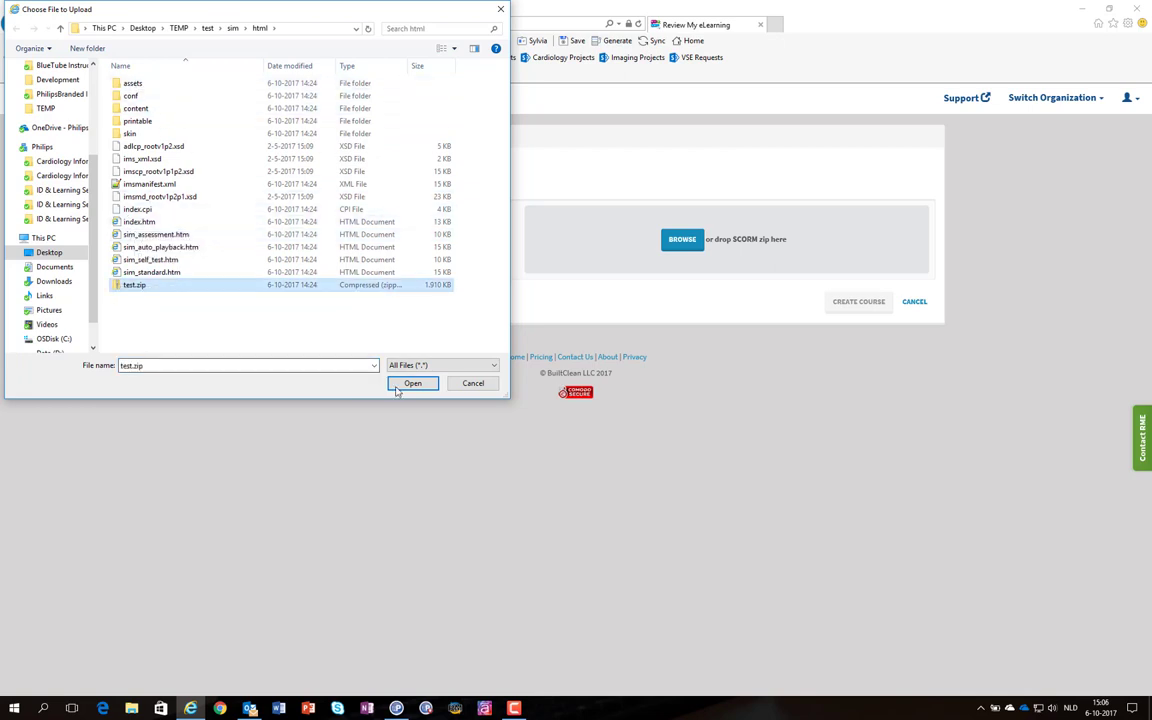
double_click(121, 288)
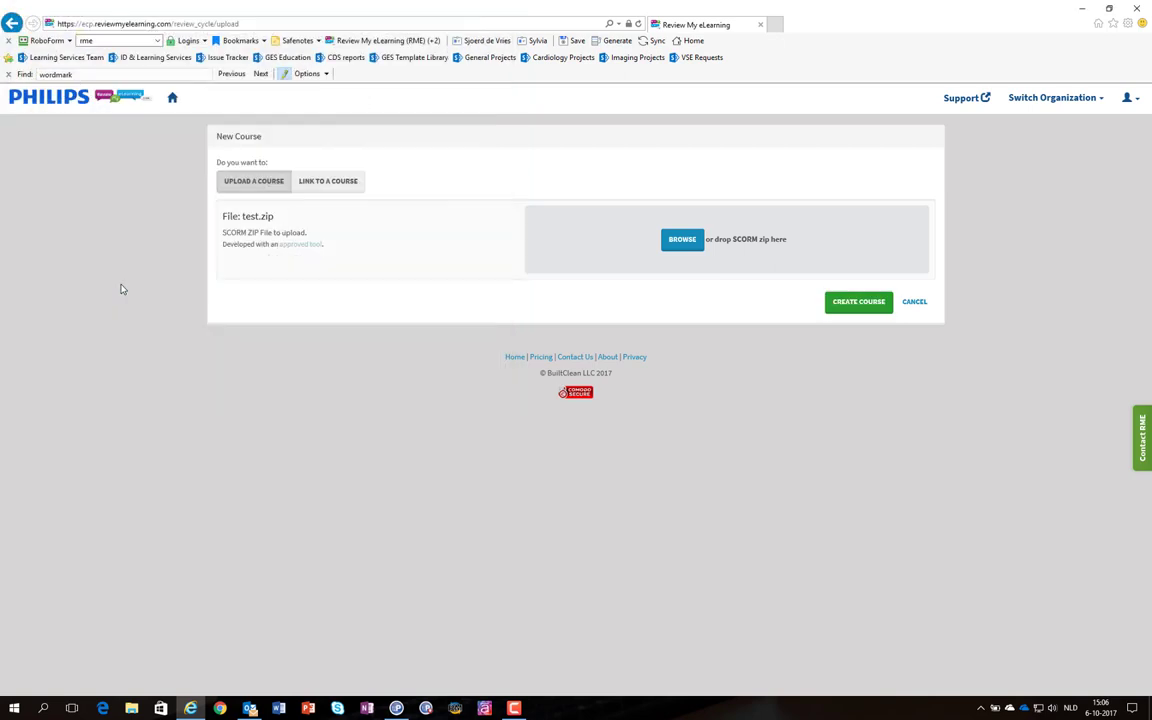
Create the course from test.zip and view the processed 'test' course page
left_click(878, 304)
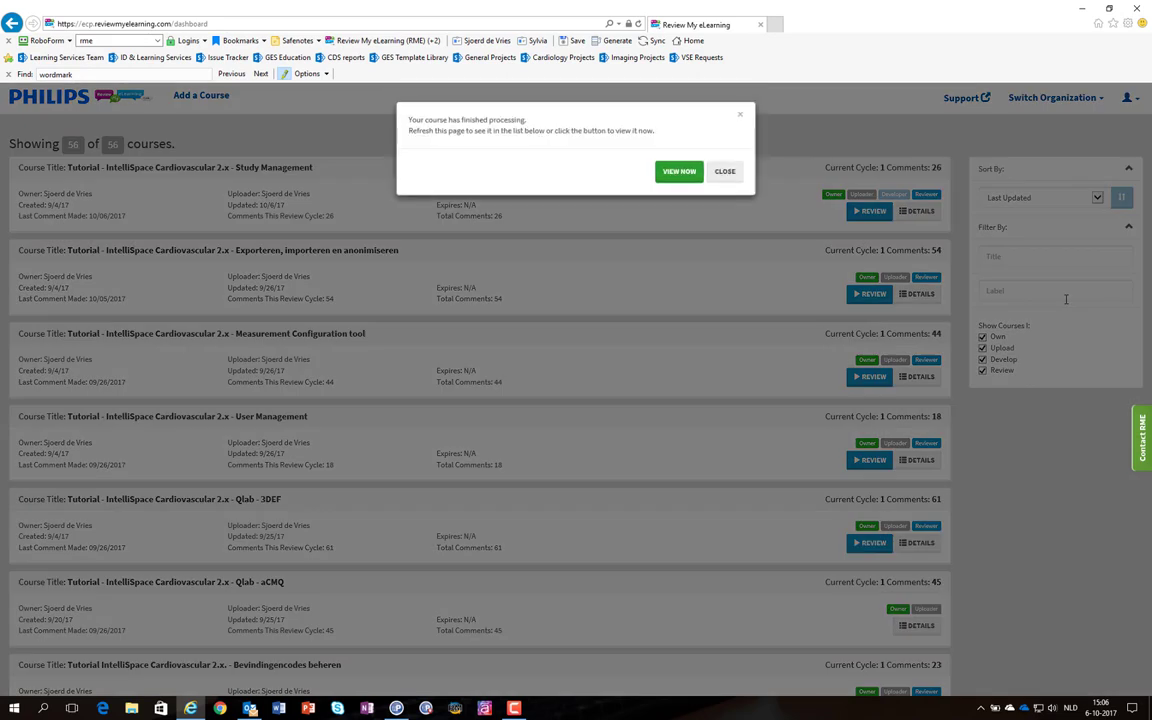
left_click(677, 172)
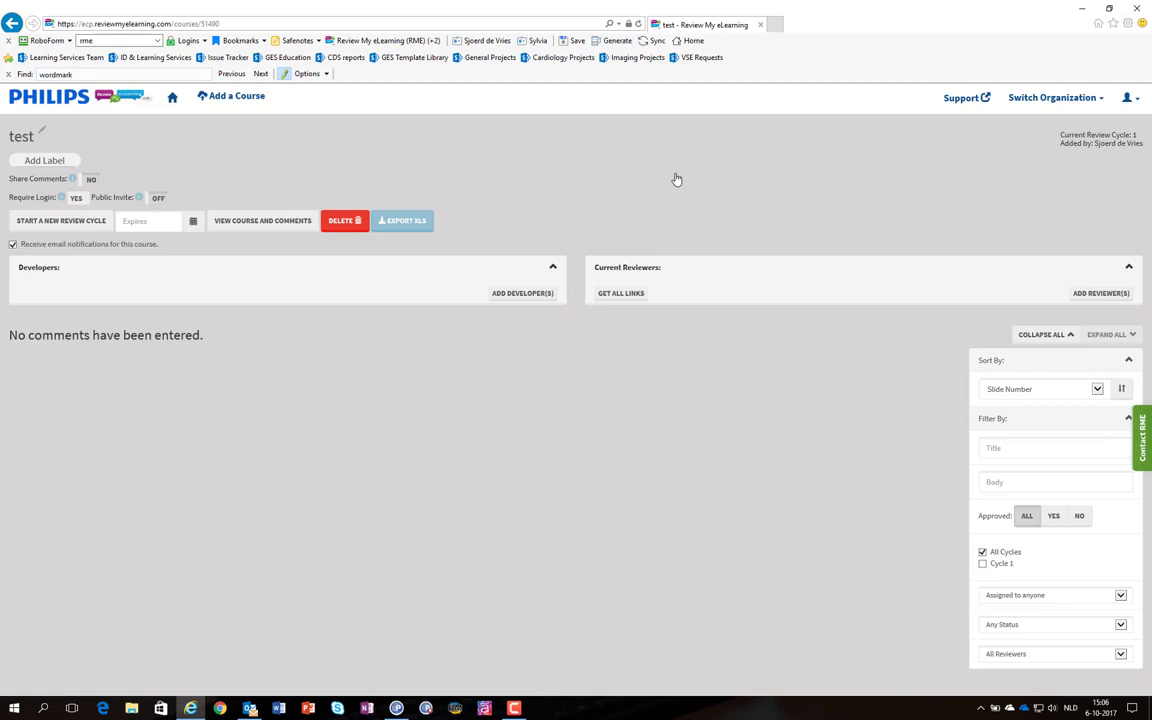
Add a developer by e-mail address, with 'Send email to Developers' unchecked
left_click(520, 293)
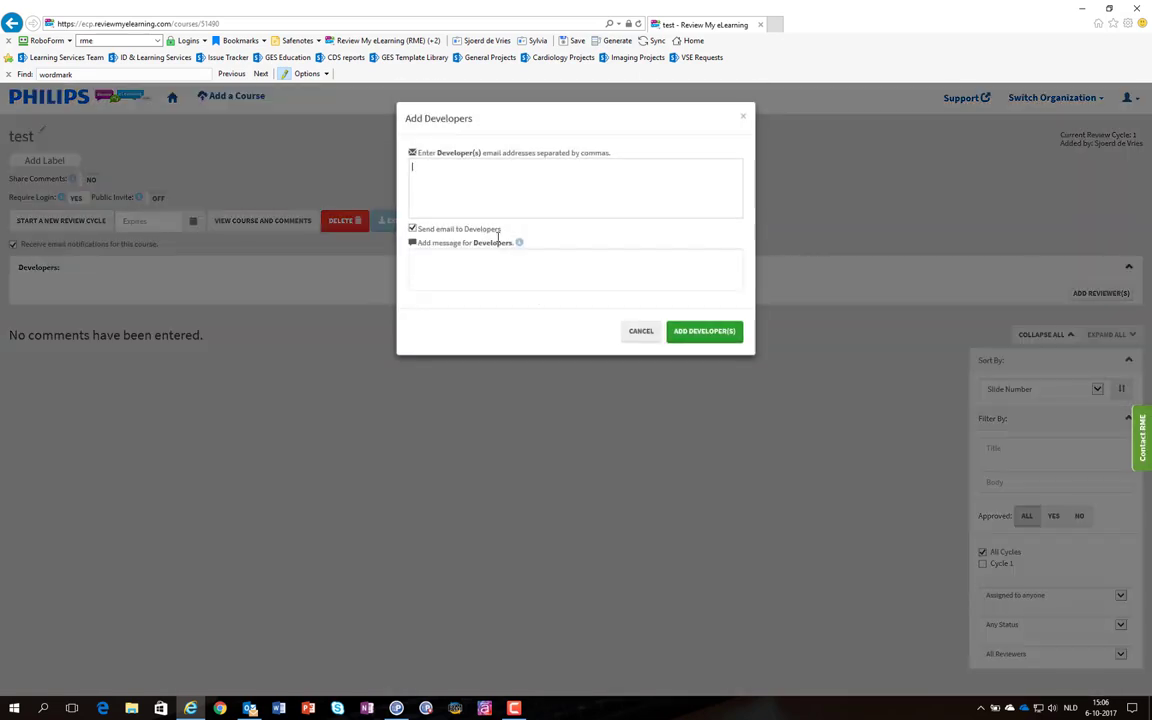
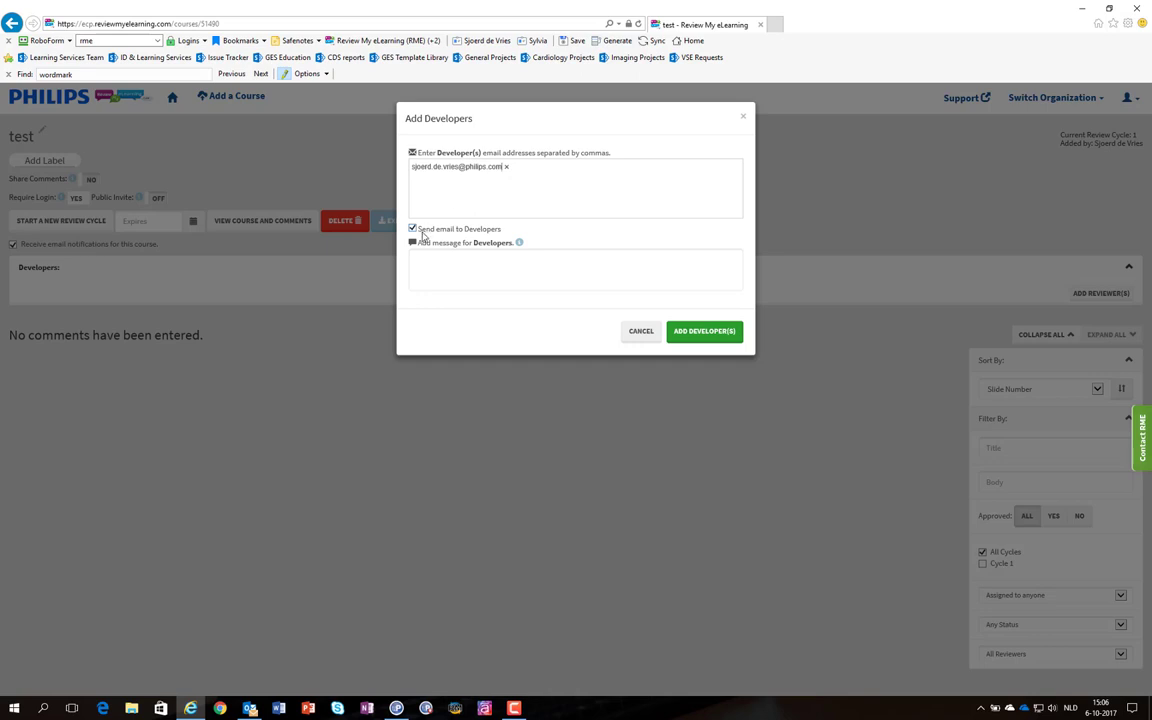
left_click(419, 232)
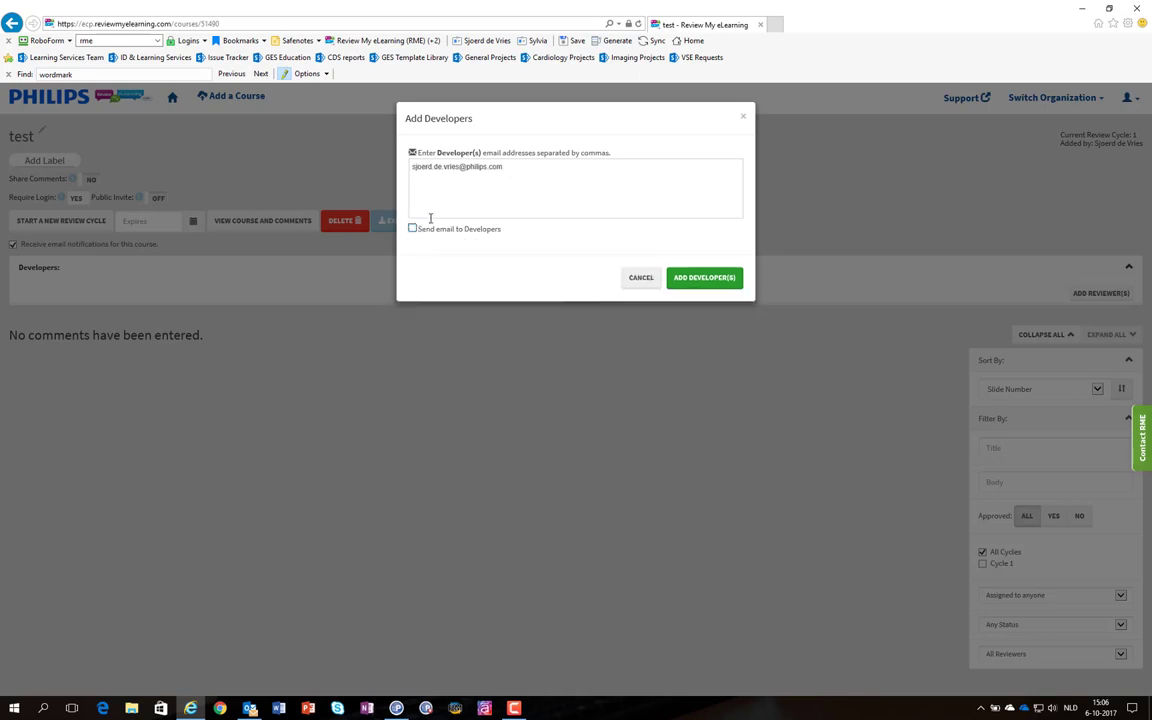
left_click(704, 278)
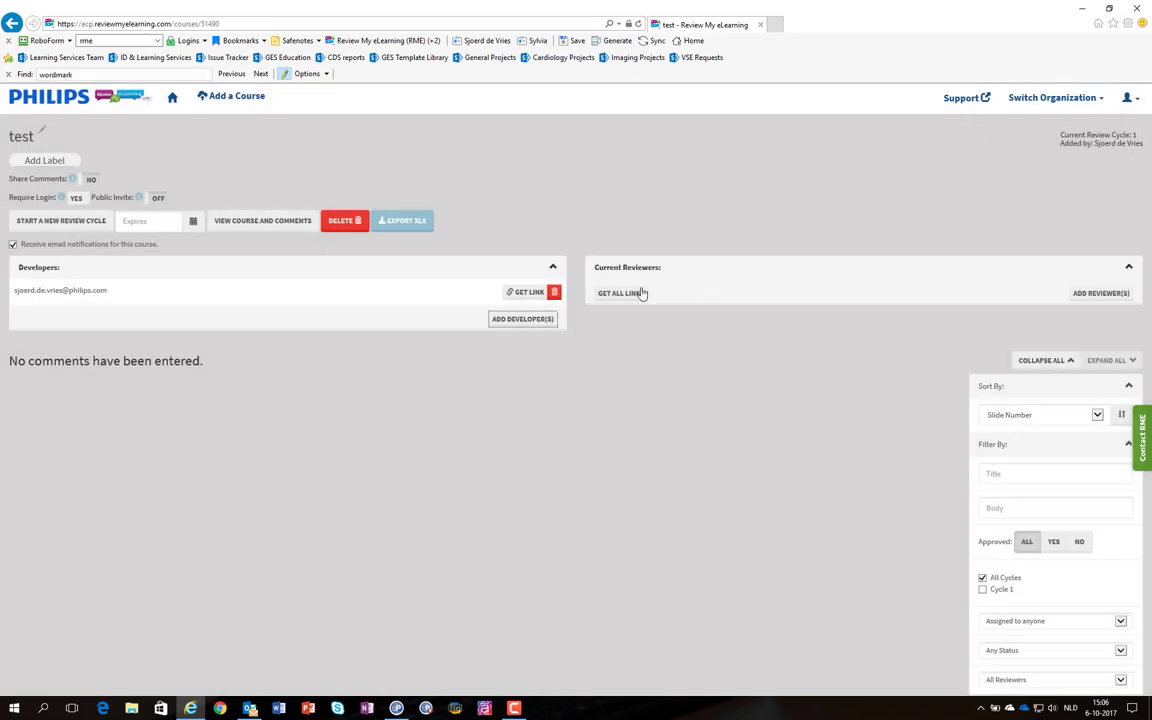
Add the suggested reviewer, found by first name, with 'Send email to Reviewers' unchecked
left_click(1100, 293)
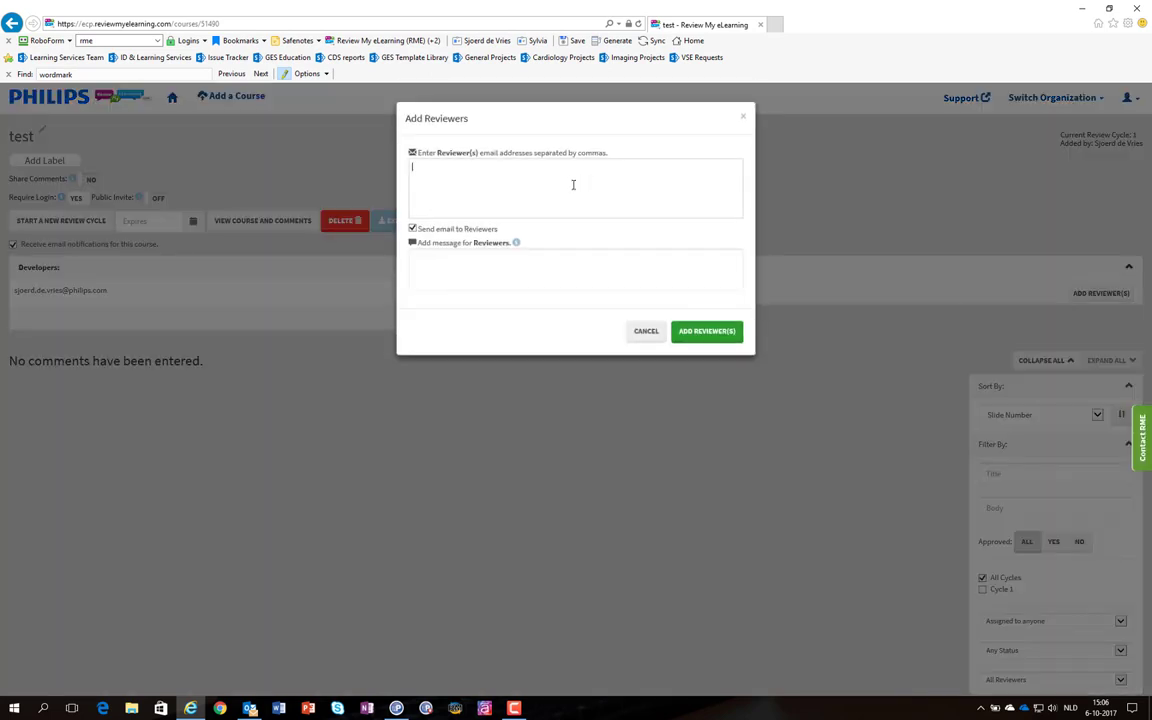
type("sjoerd")
left_click(522, 231)
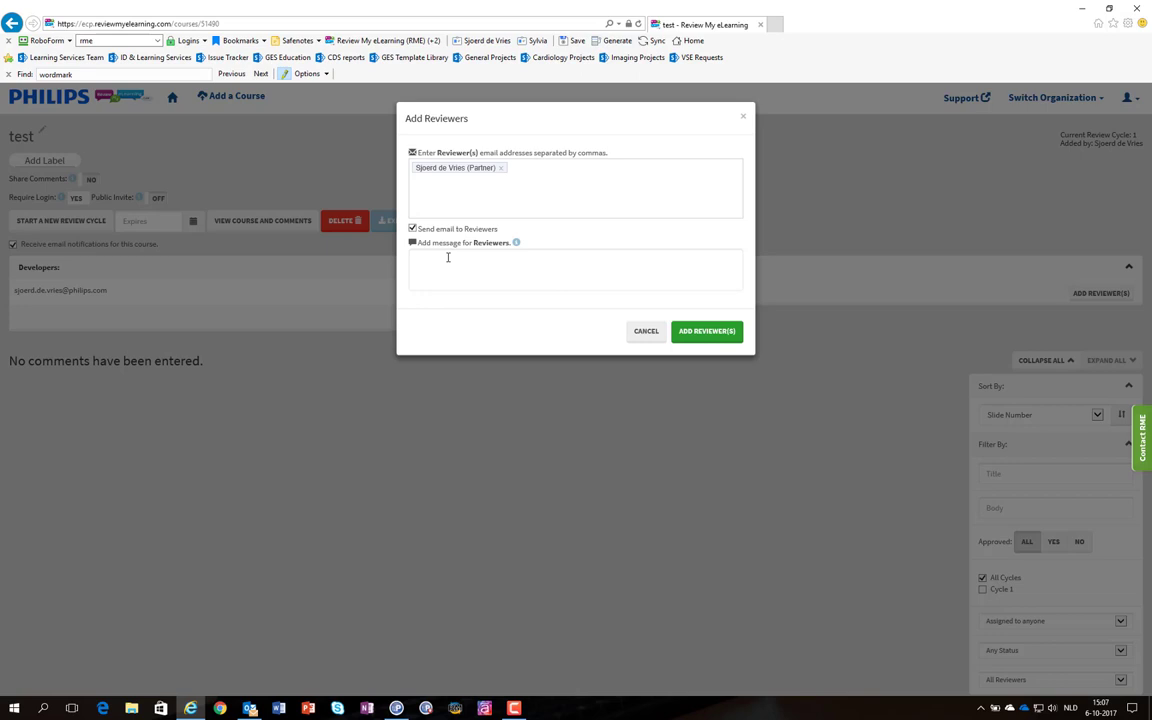
left_click(412, 228)
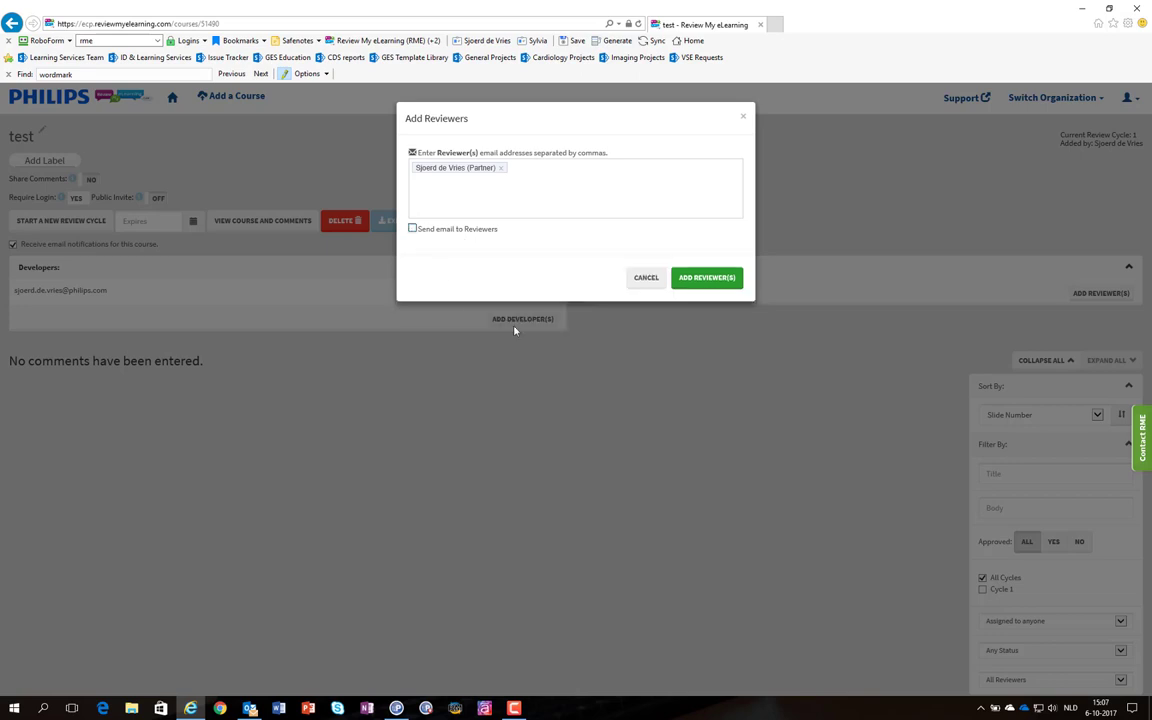
left_click(714, 284)
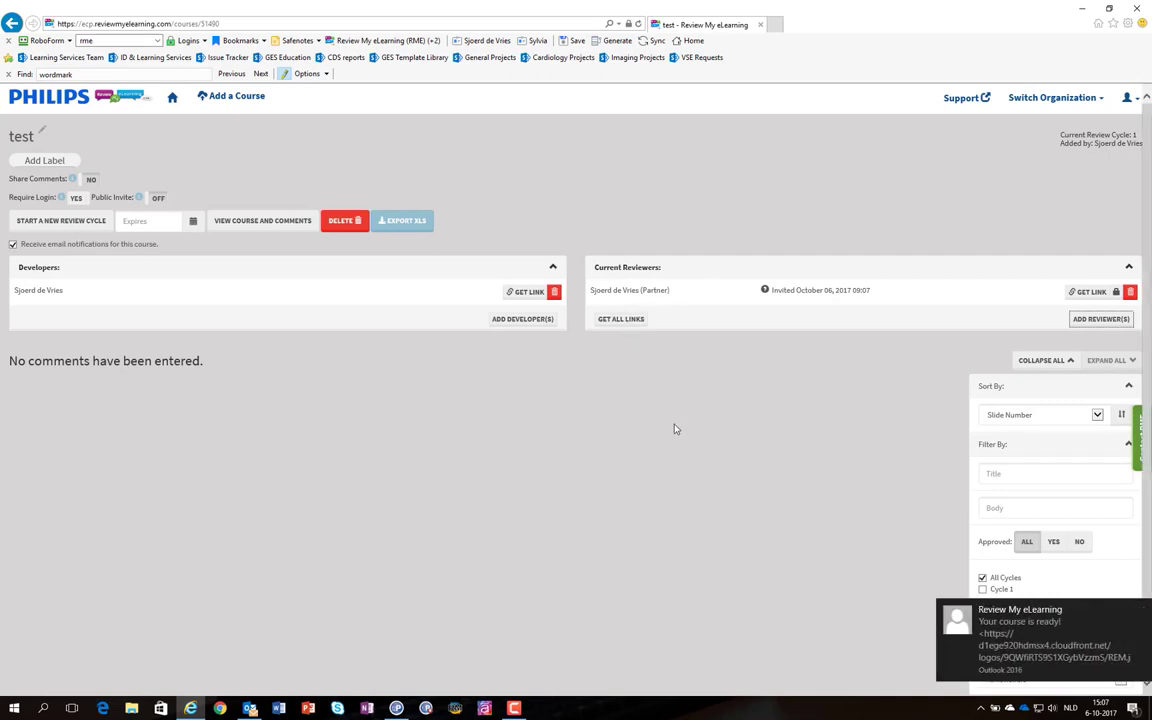
Copy the reviewer's review URL from Get All Links and set Require Login to NO
left_click(633, 326)
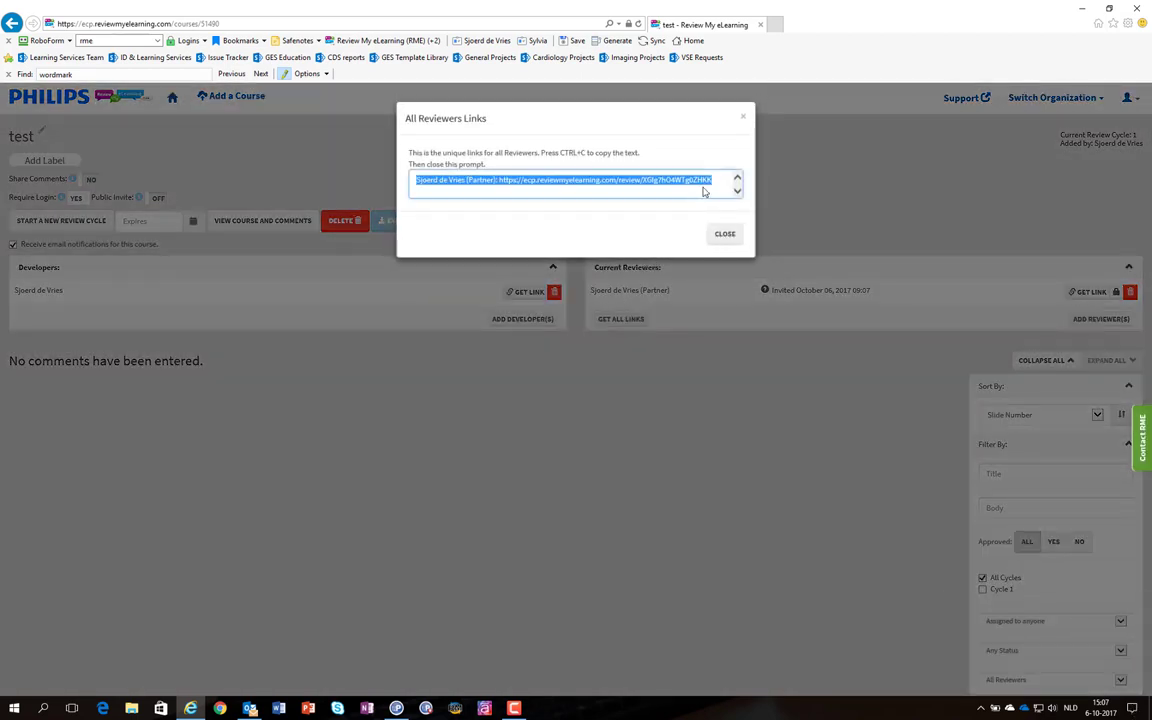
left_click_drag(724, 181, 500, 179)
left_click(735, 236)
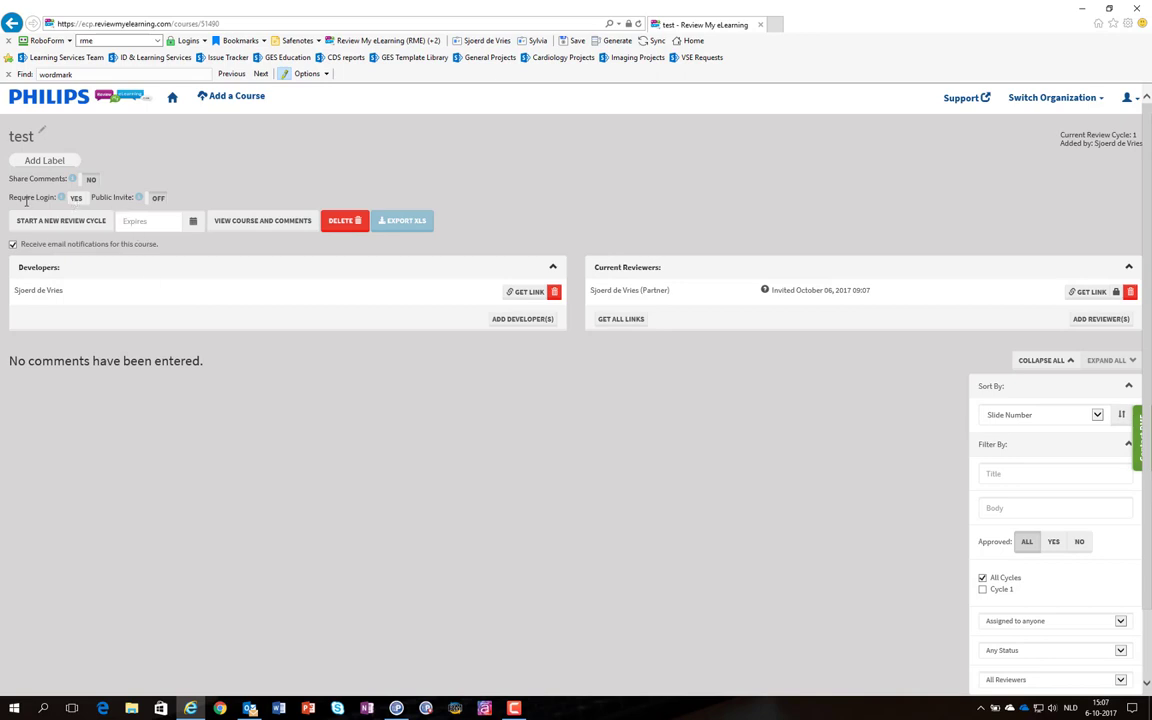
left_click(77, 198)
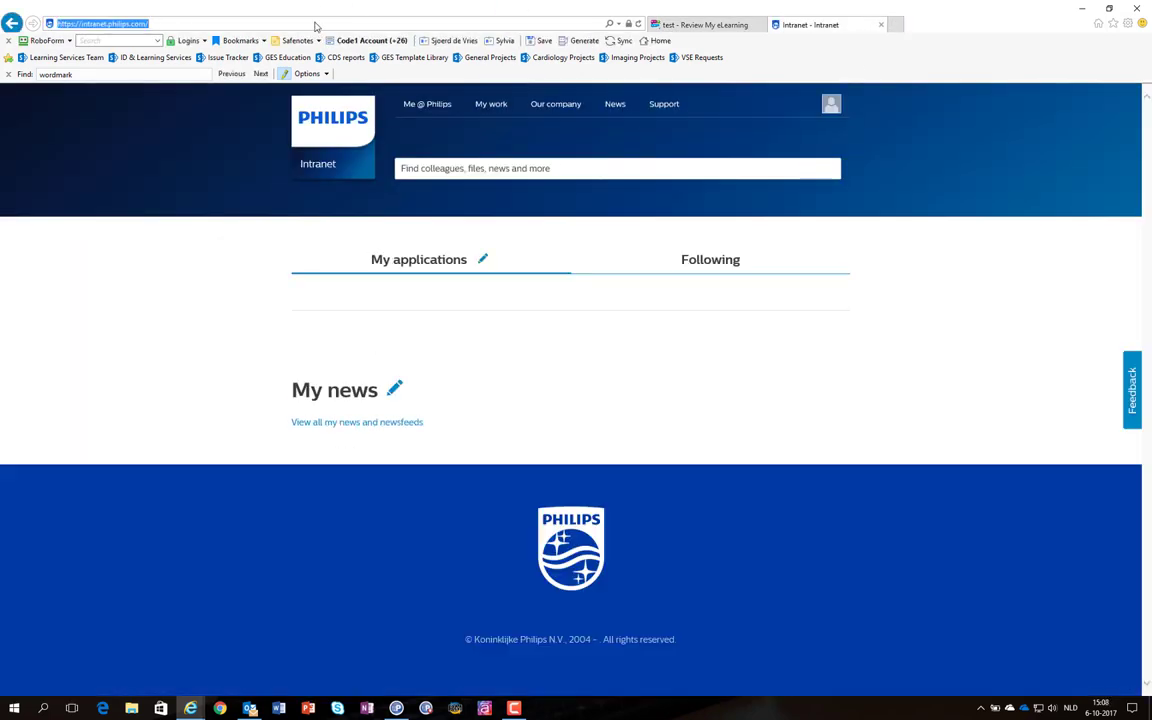
Load the copied review link and step through the first guided-tour tips
key("ctrl+v")
key("Return")
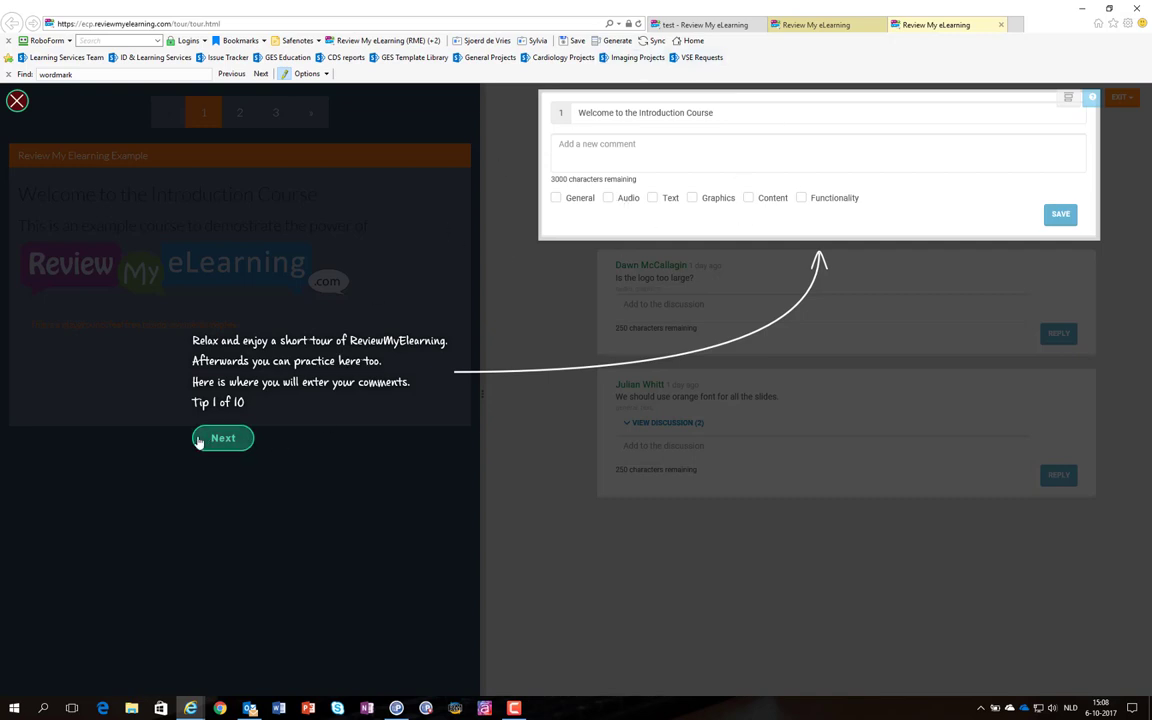
left_click(198, 442)
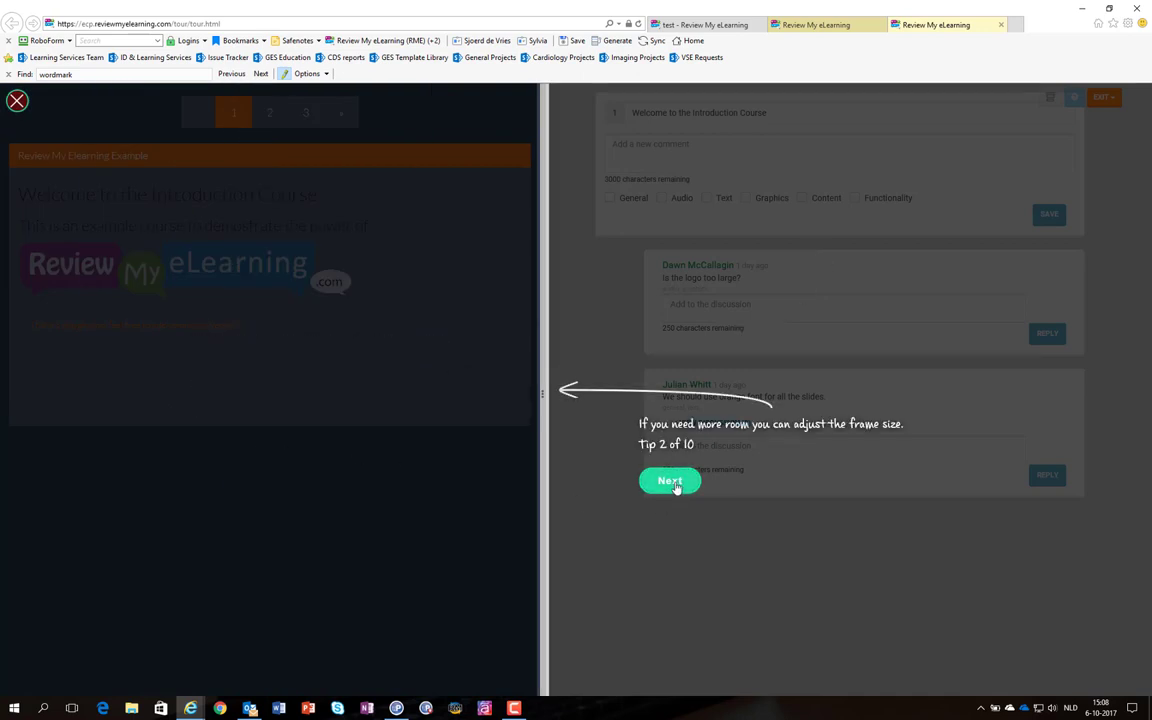
left_click(675, 485)
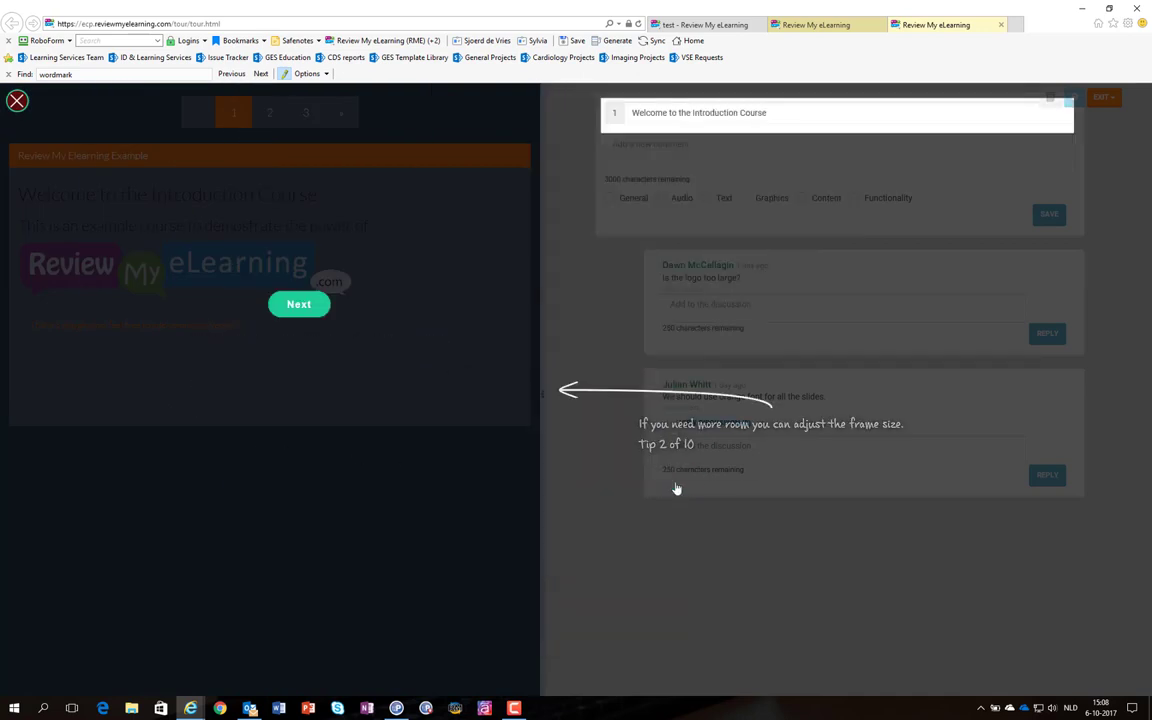
left_click(298, 306)
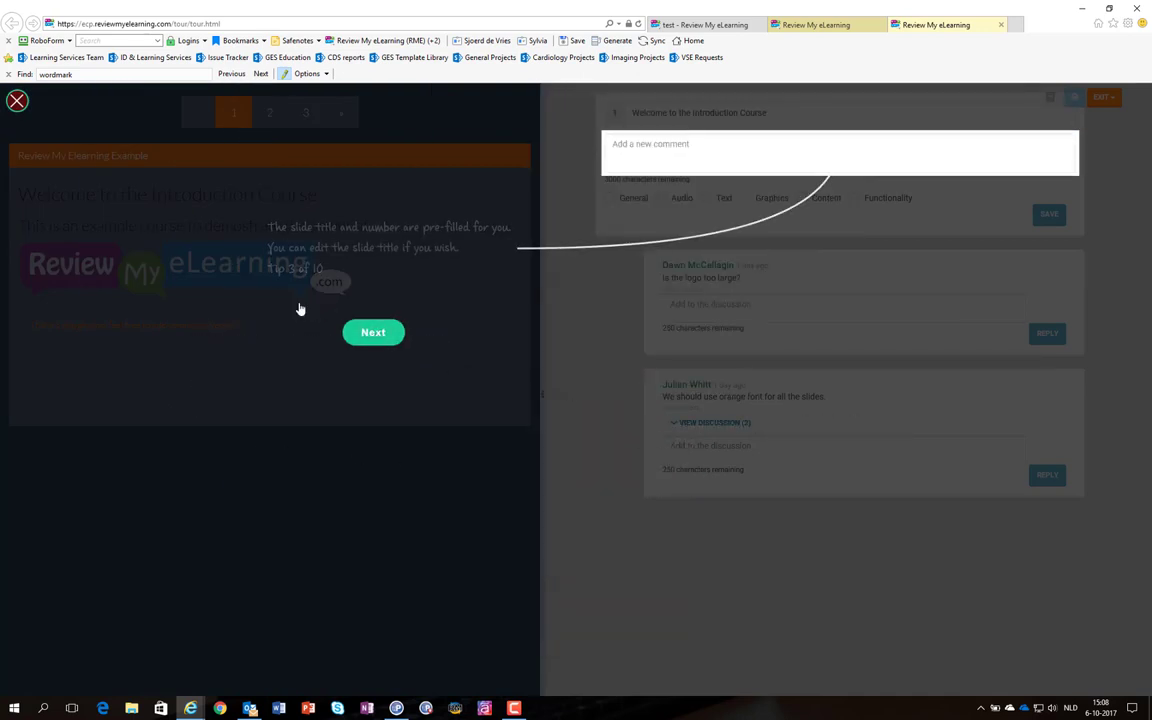
left_click(354, 338)
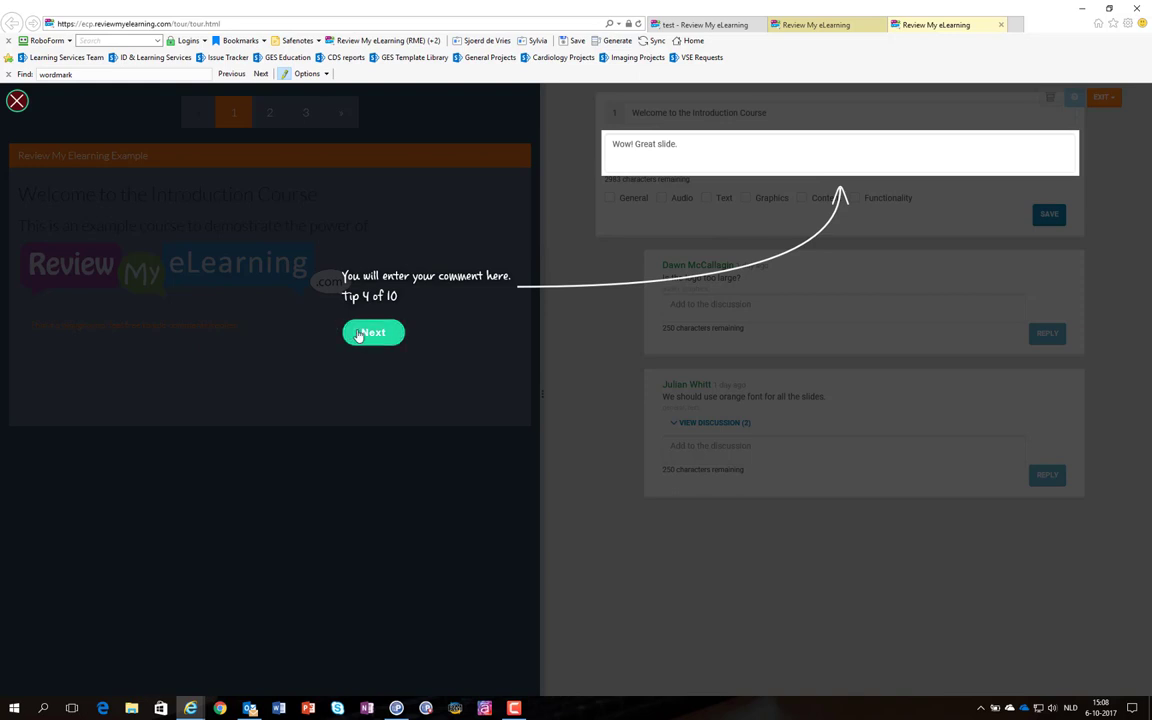
left_click(296, 361)
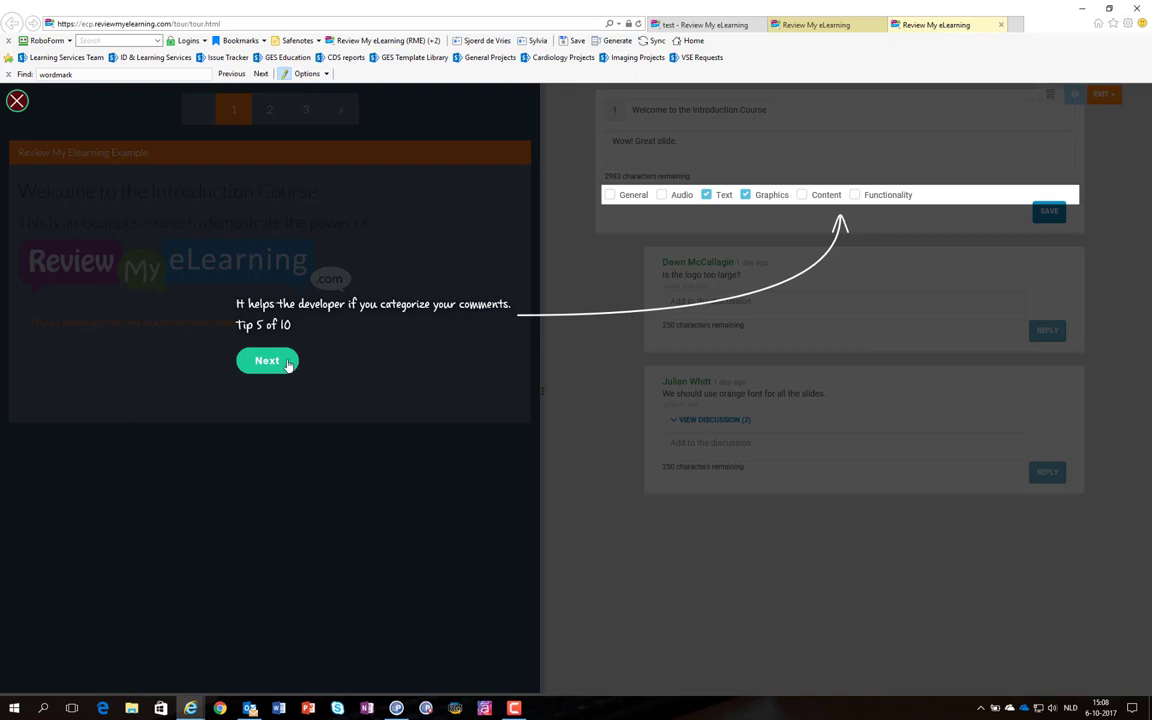
Finish the remaining tour tips, close the sample tour, and return to the 'Hola!' invitation
left_click(290, 361)
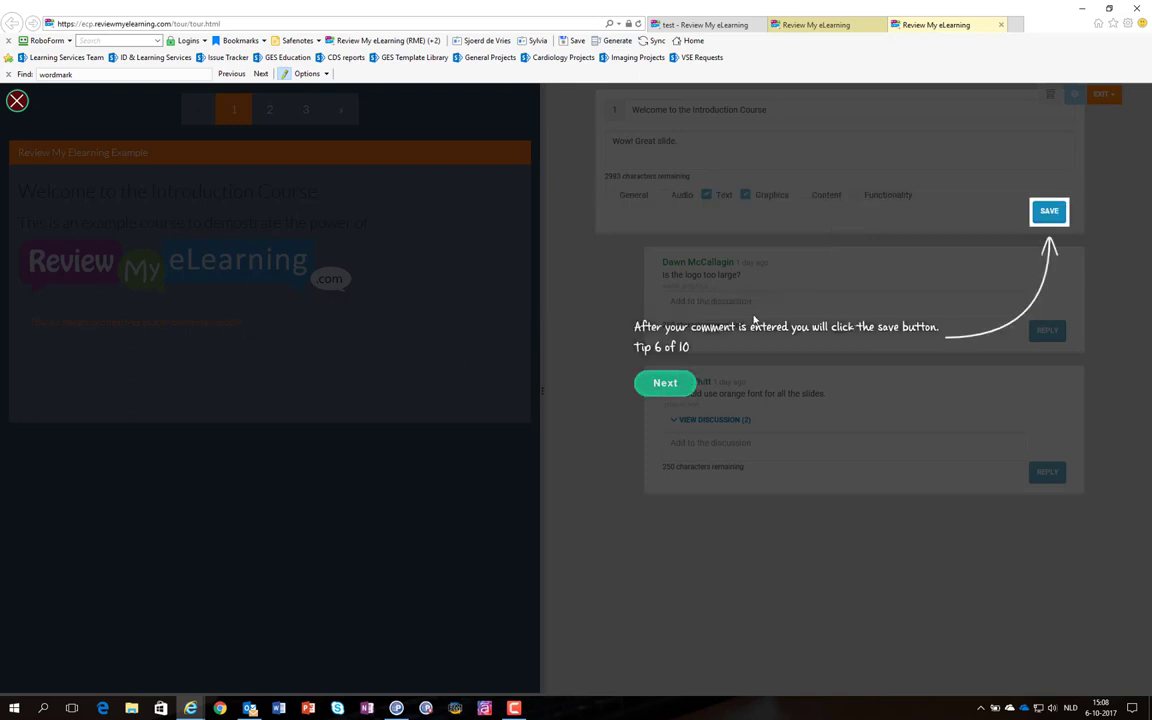
left_click(665, 384)
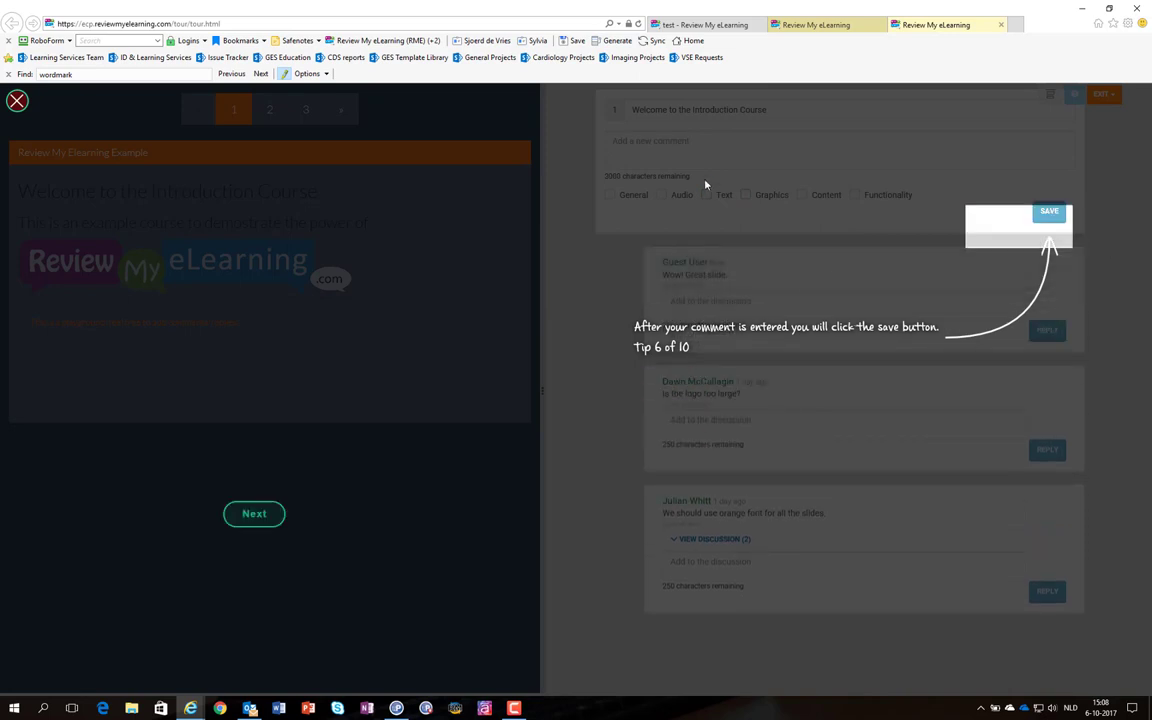
left_click(256, 518)
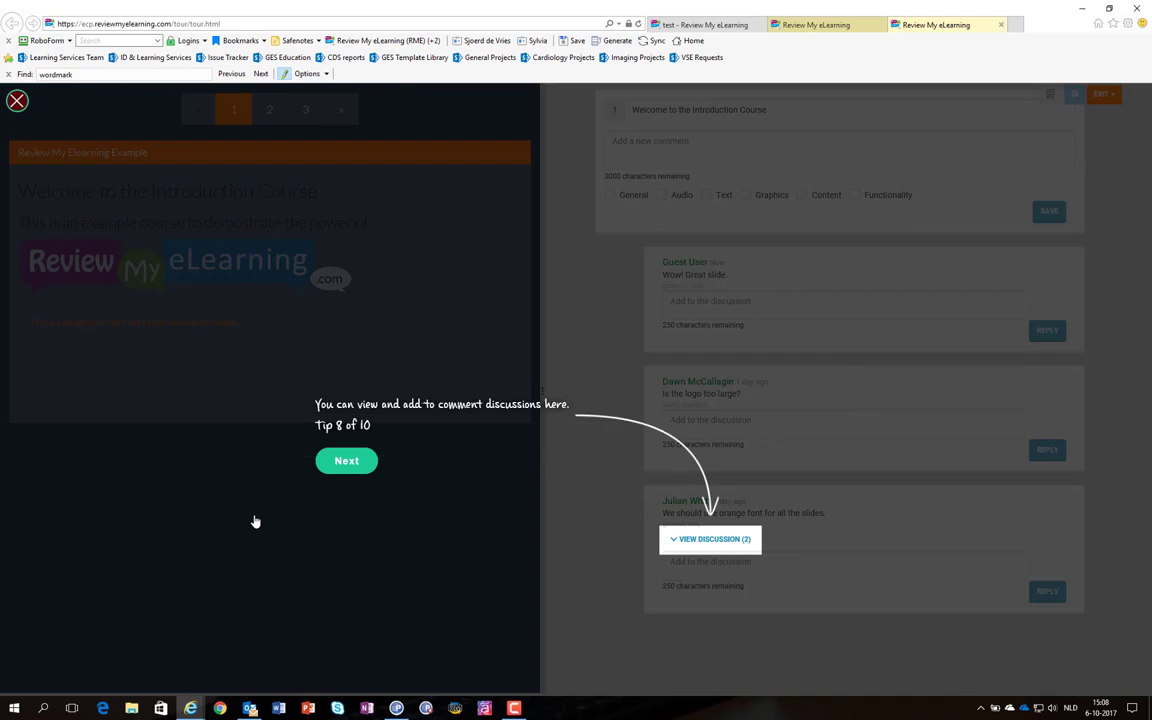
left_click(686, 541)
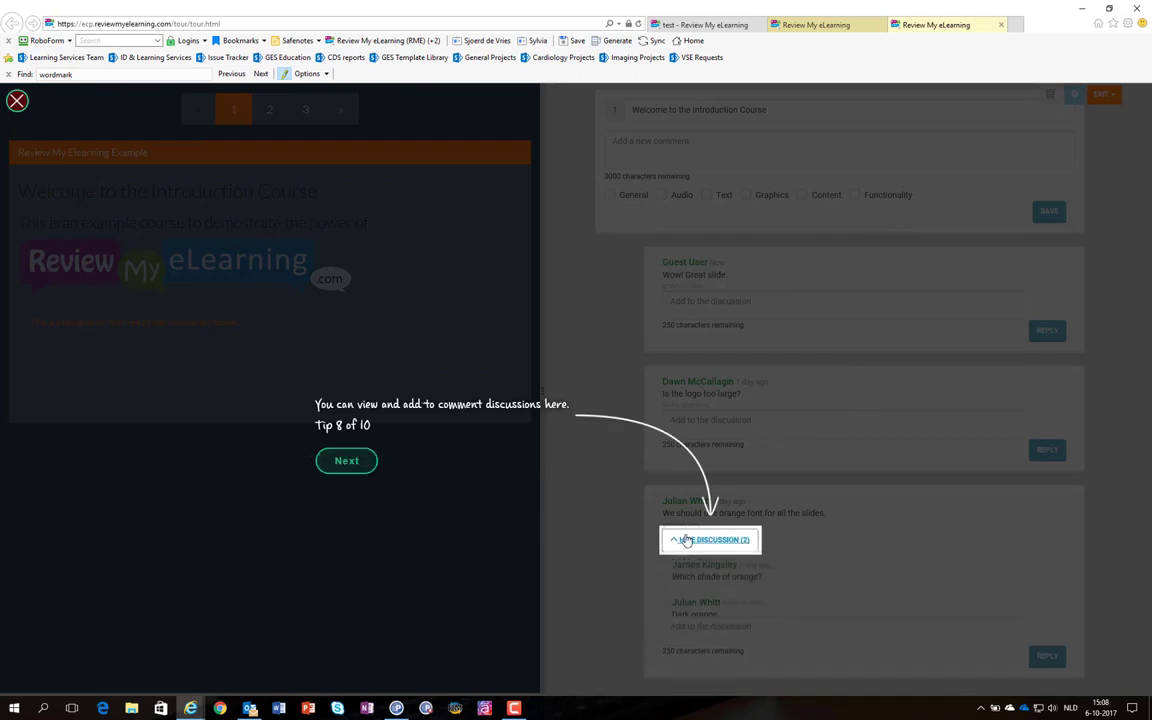
left_click(358, 465)
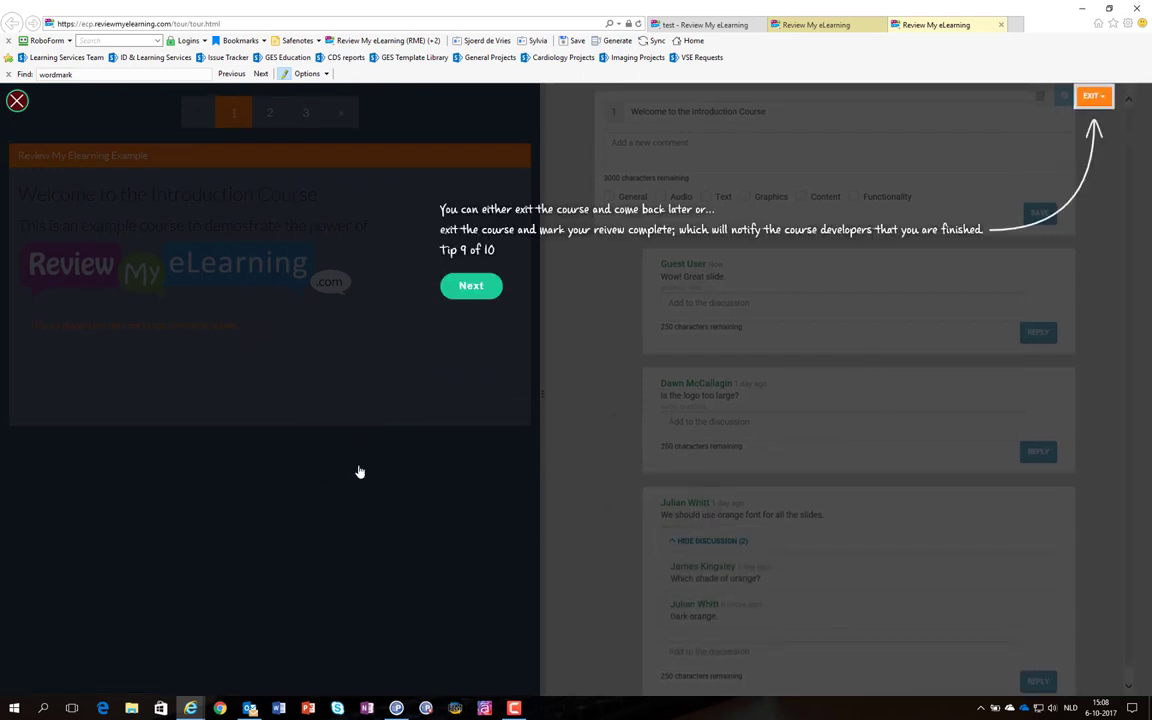
left_click(481, 295)
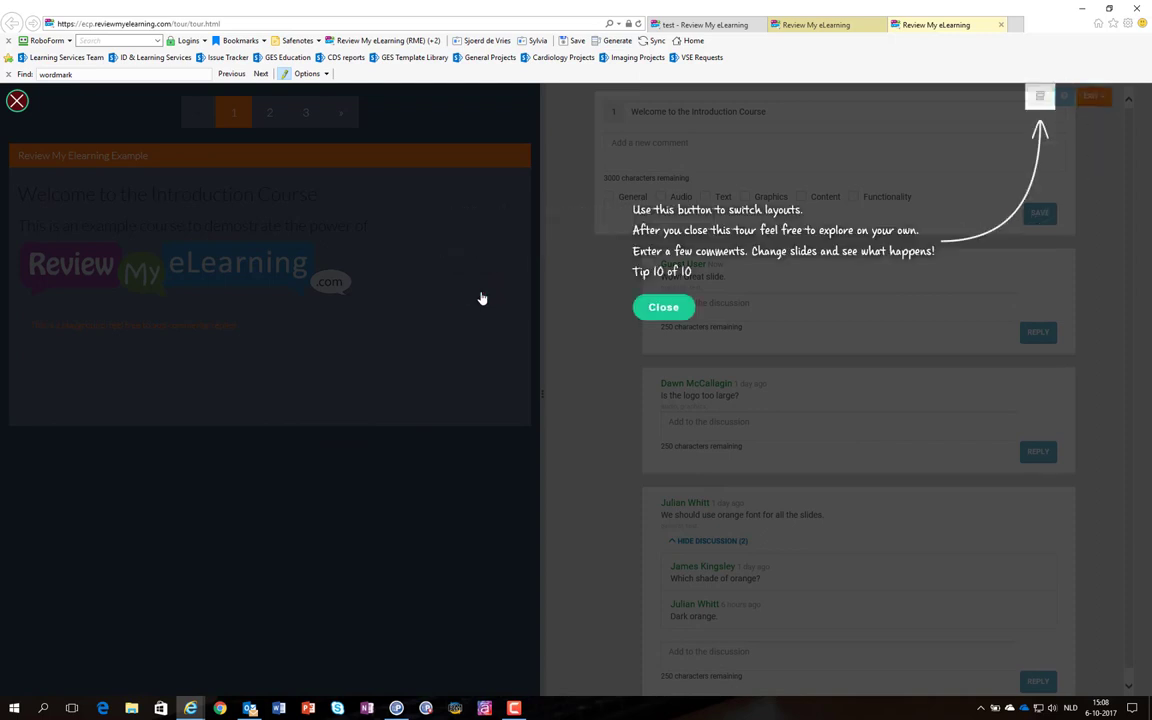
left_click(663, 307)
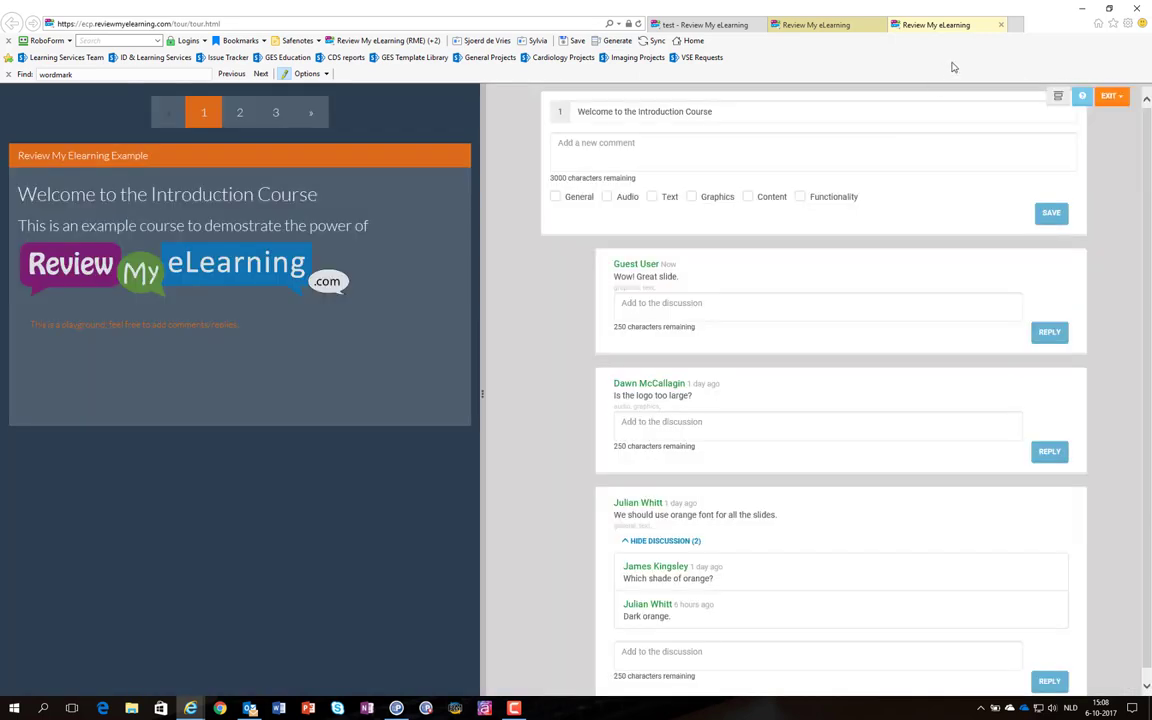
left_click(1001, 25)
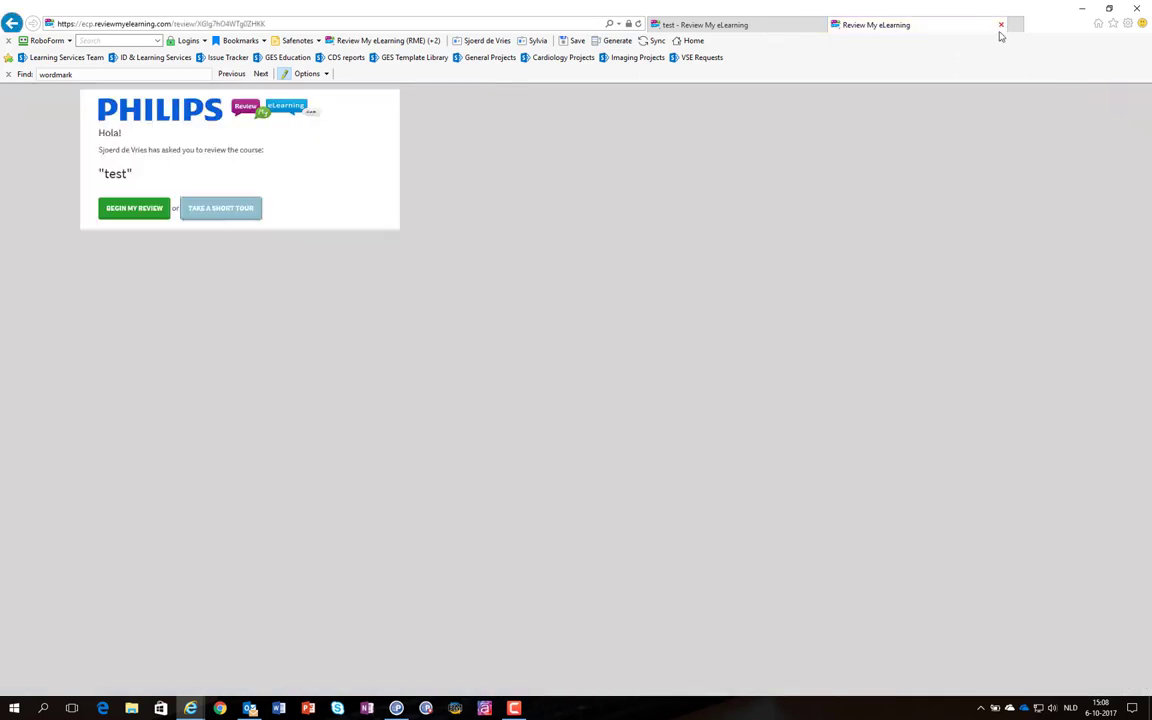
Begin the review of 'test' and launch its Standard Playback (Interactive) simulation
left_click(121, 209)
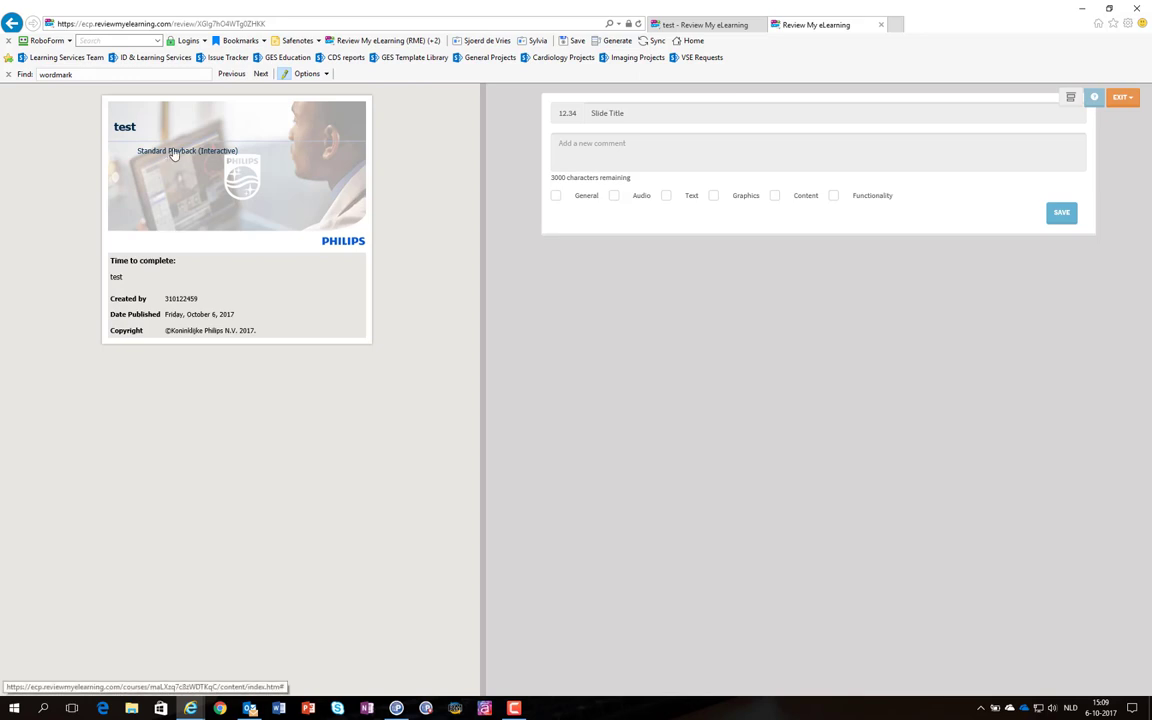
left_click(174, 153)
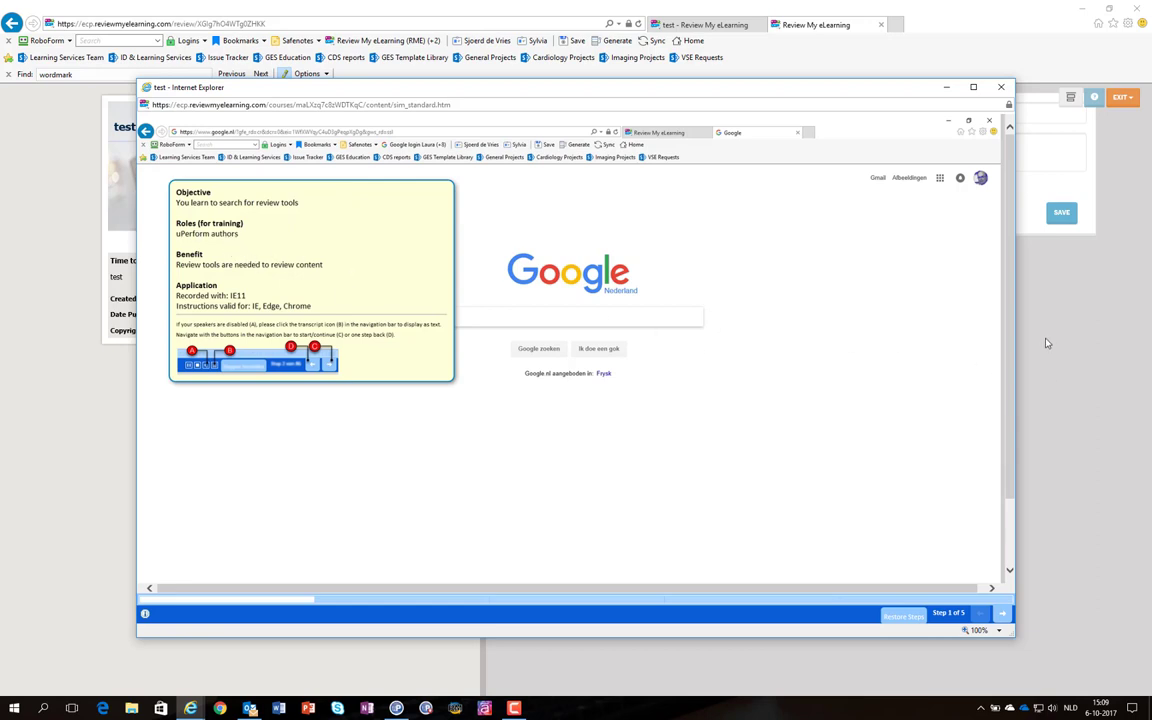
Save a Functionality comment on step 1.1: 'Please also add the role "SME"'
key("alt+F4")
left_click(638, 153)
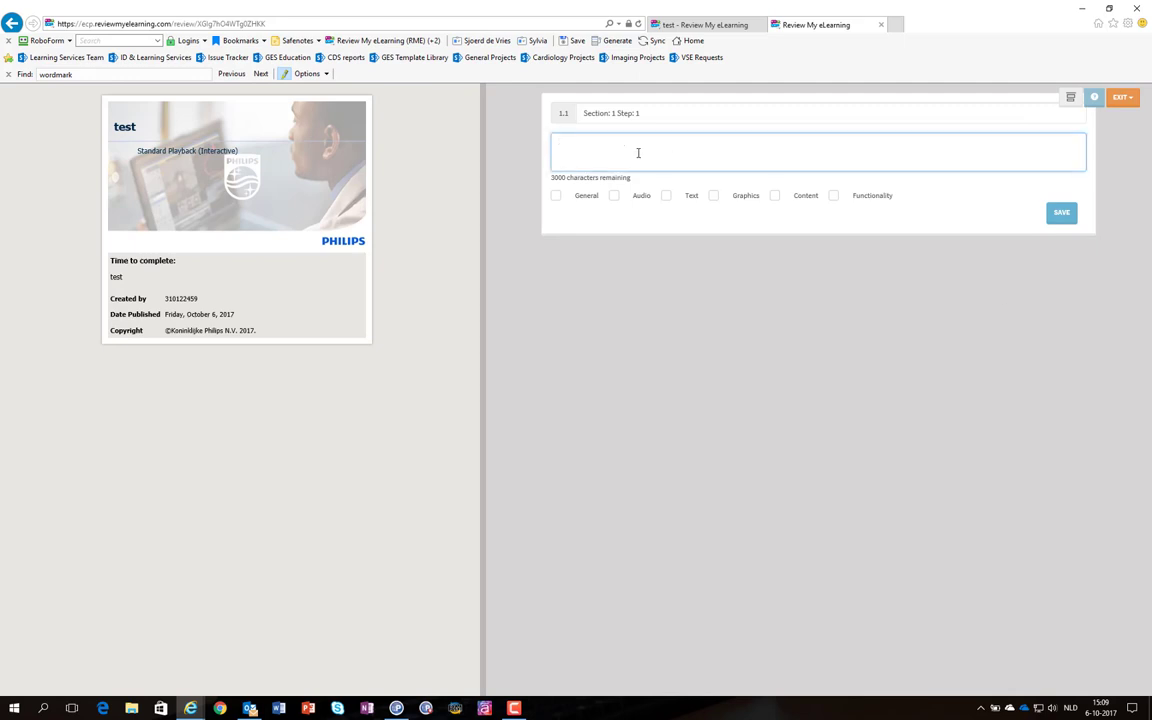
type("Please a")
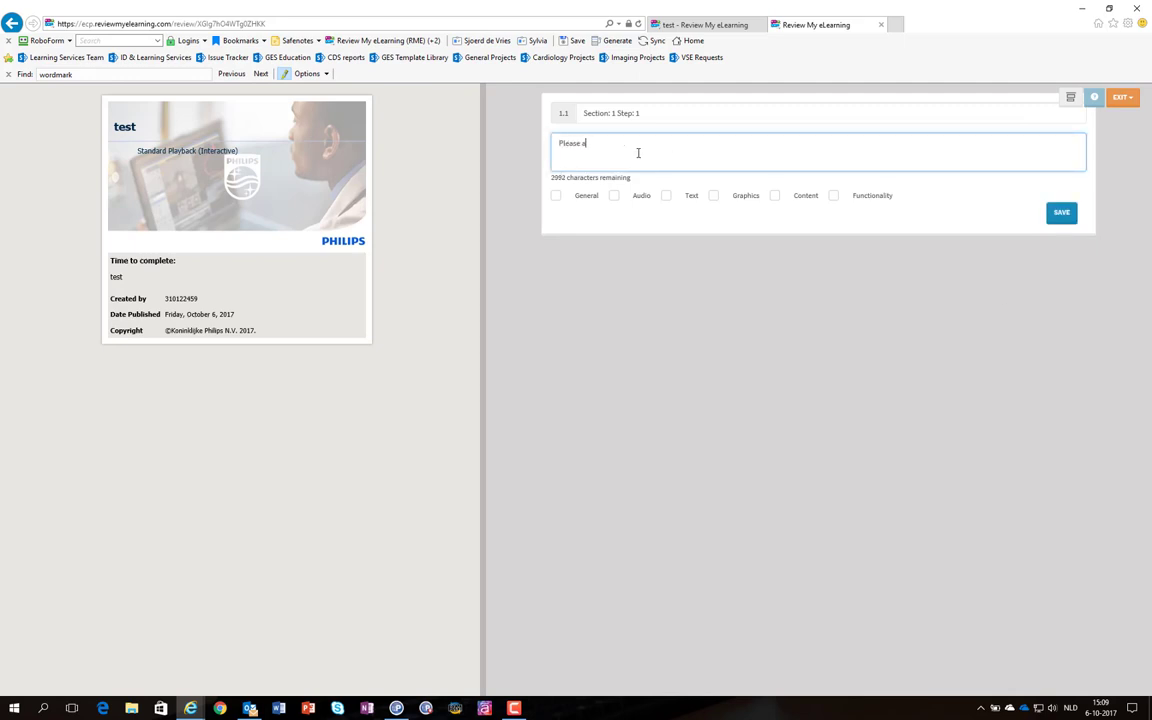
type("l")
key("BackSpace")
key("BackSpace")
type("lso add the role 'SME\"")
left_click(713, 195)
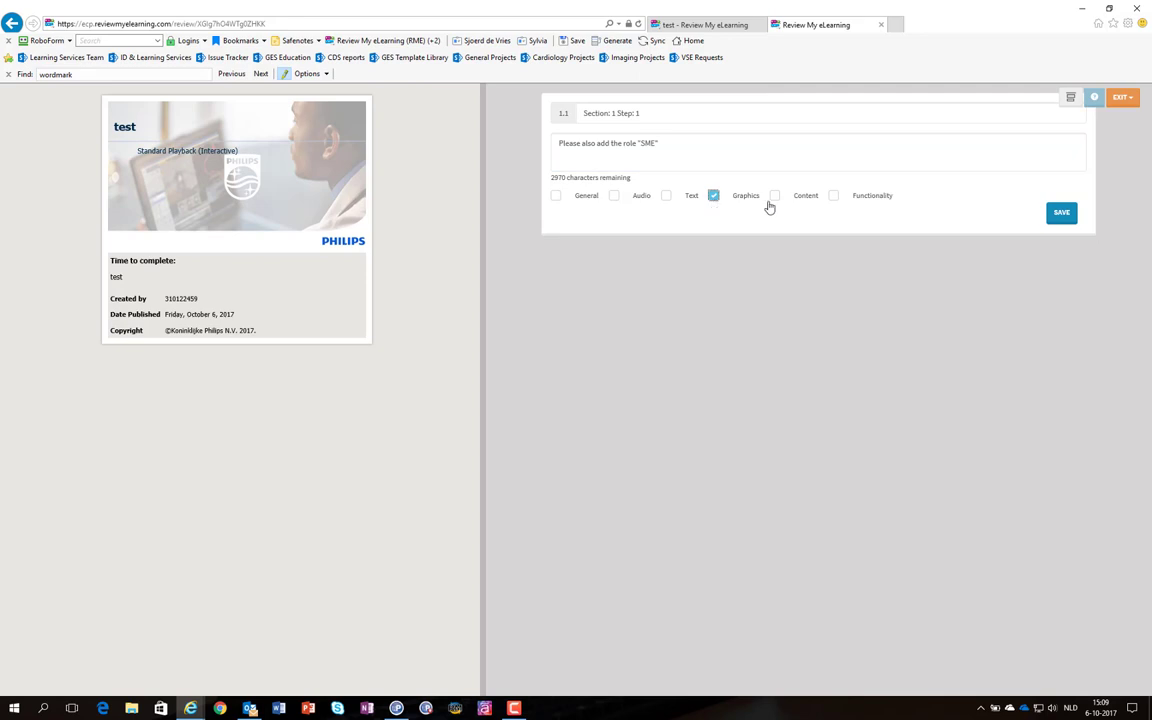
left_click(834, 197)
left_click(711, 197)
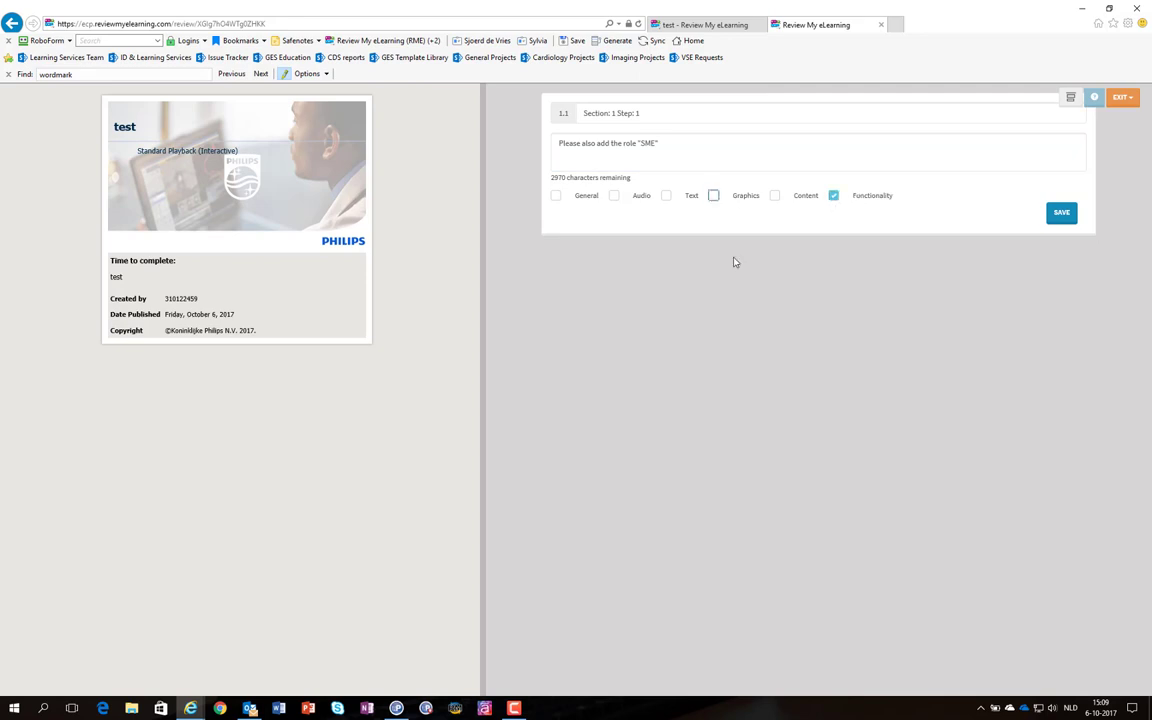
left_click(1058, 214)
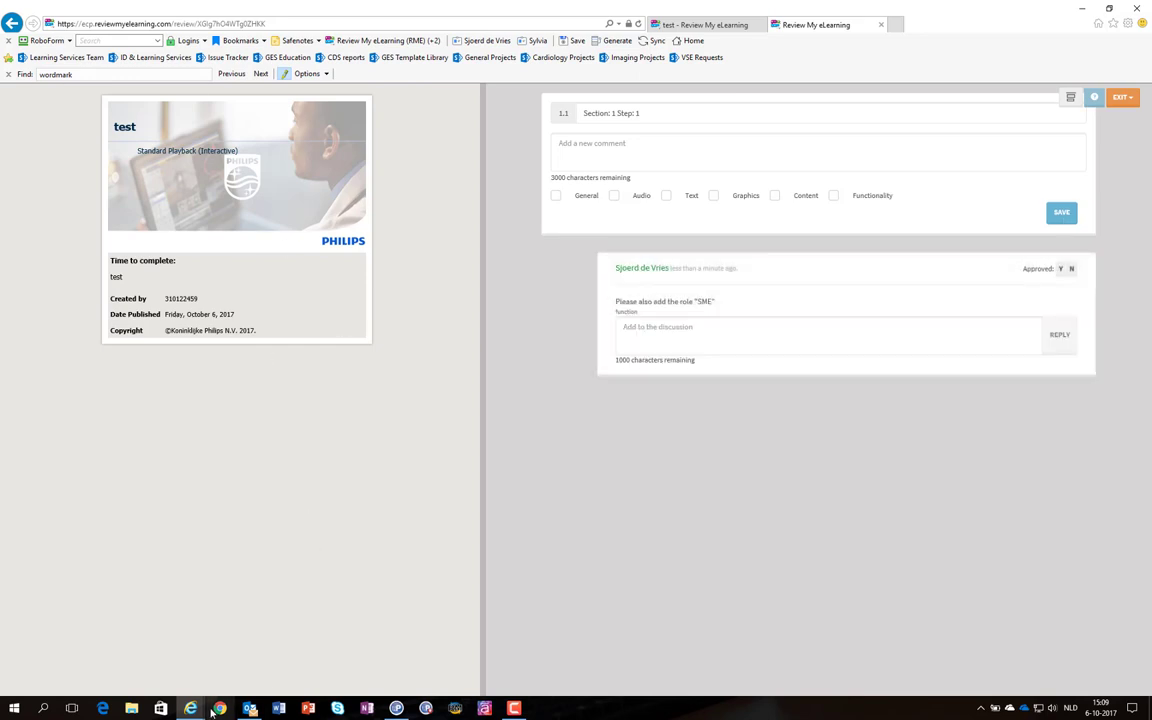
Play the simulation, searching 'review e-learning' to reach the results step, then close it
mouse_move(190, 708)
left_click(296, 655)
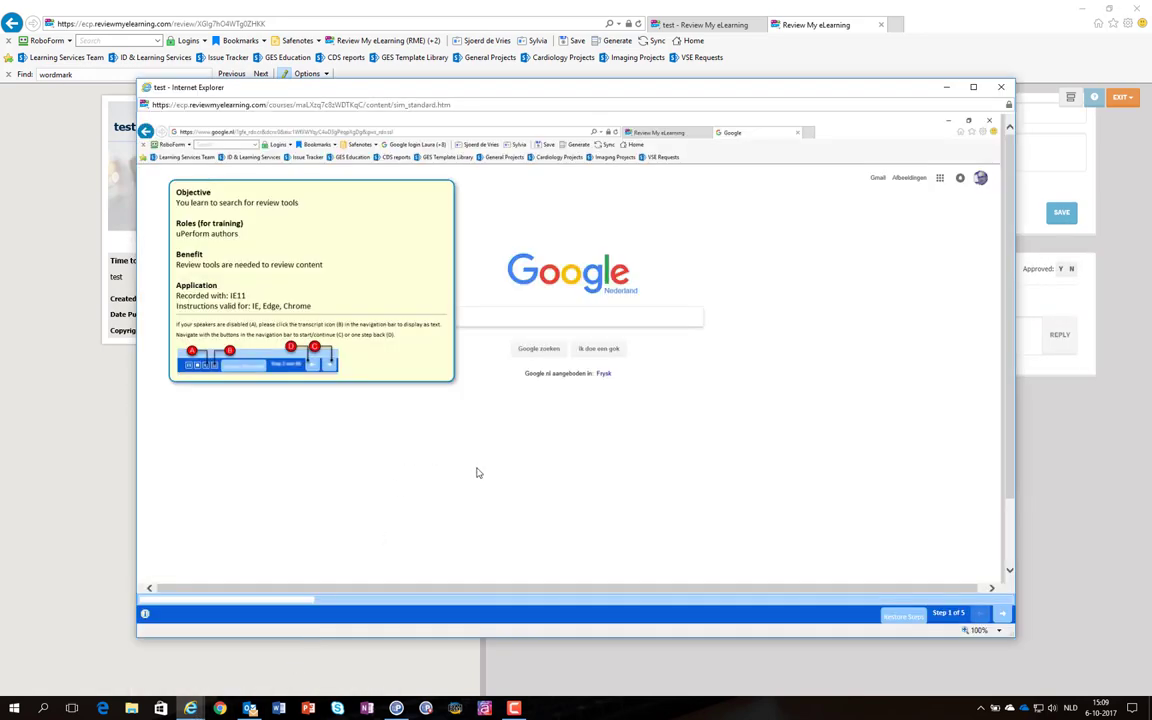
left_click(1004, 614)
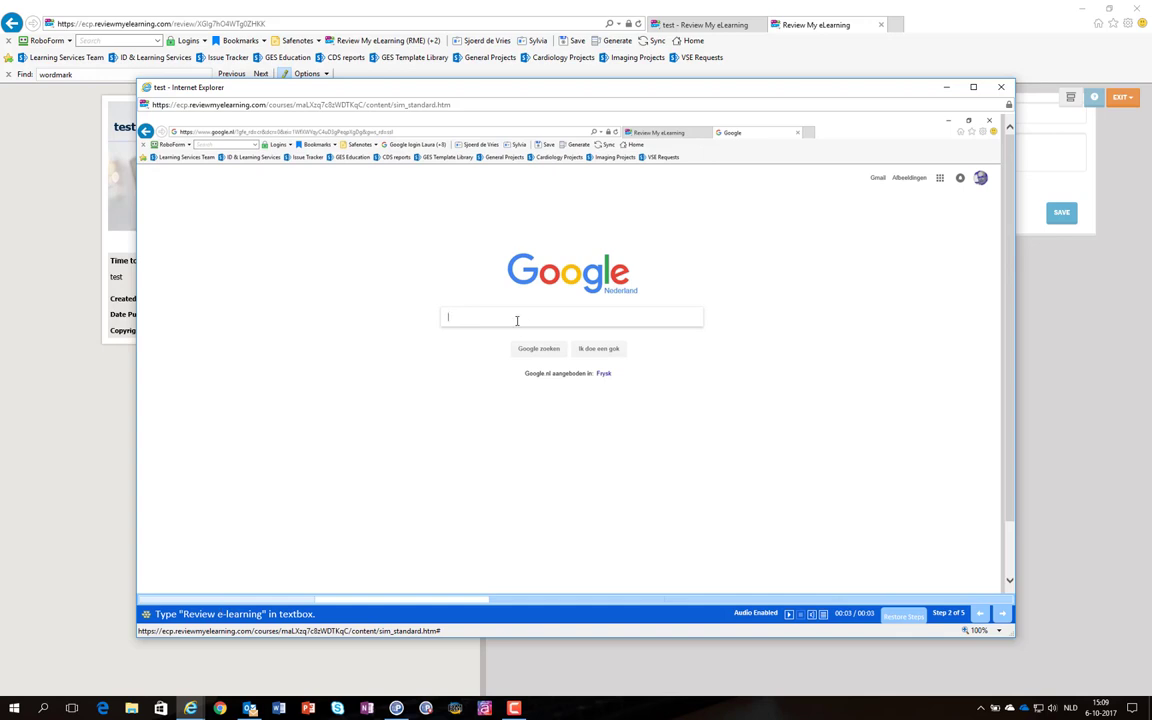
type("test")
key("Return")
type("review")
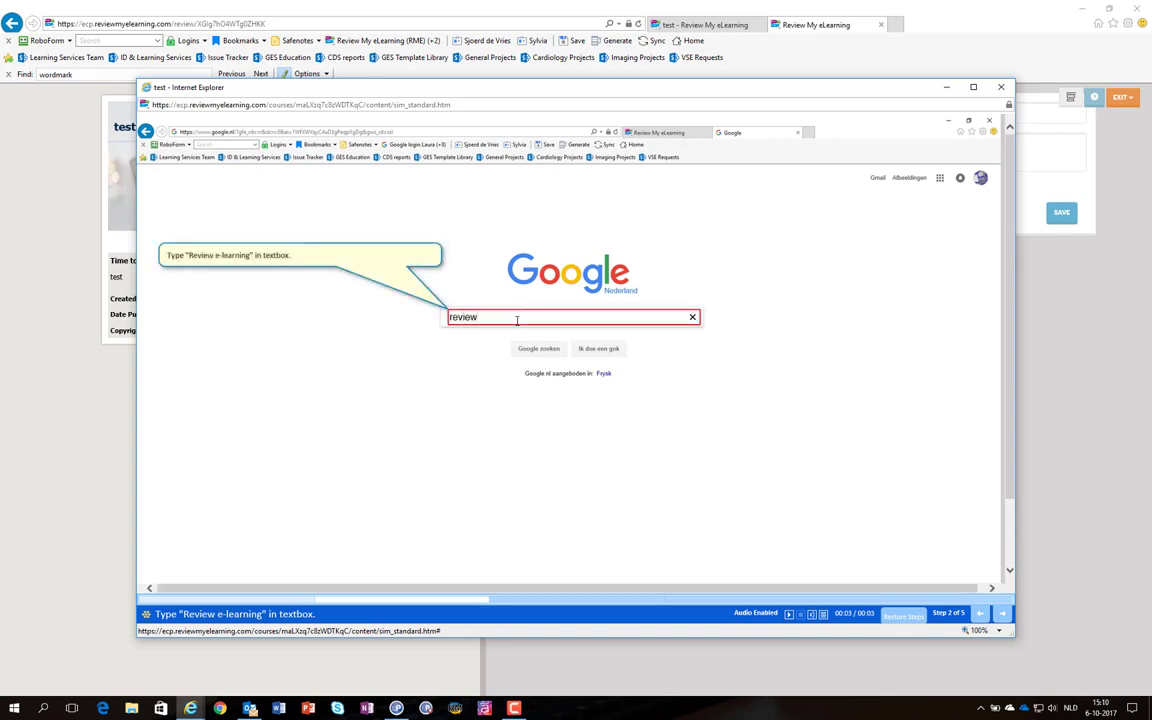
type(" e-learning")
key("Return")
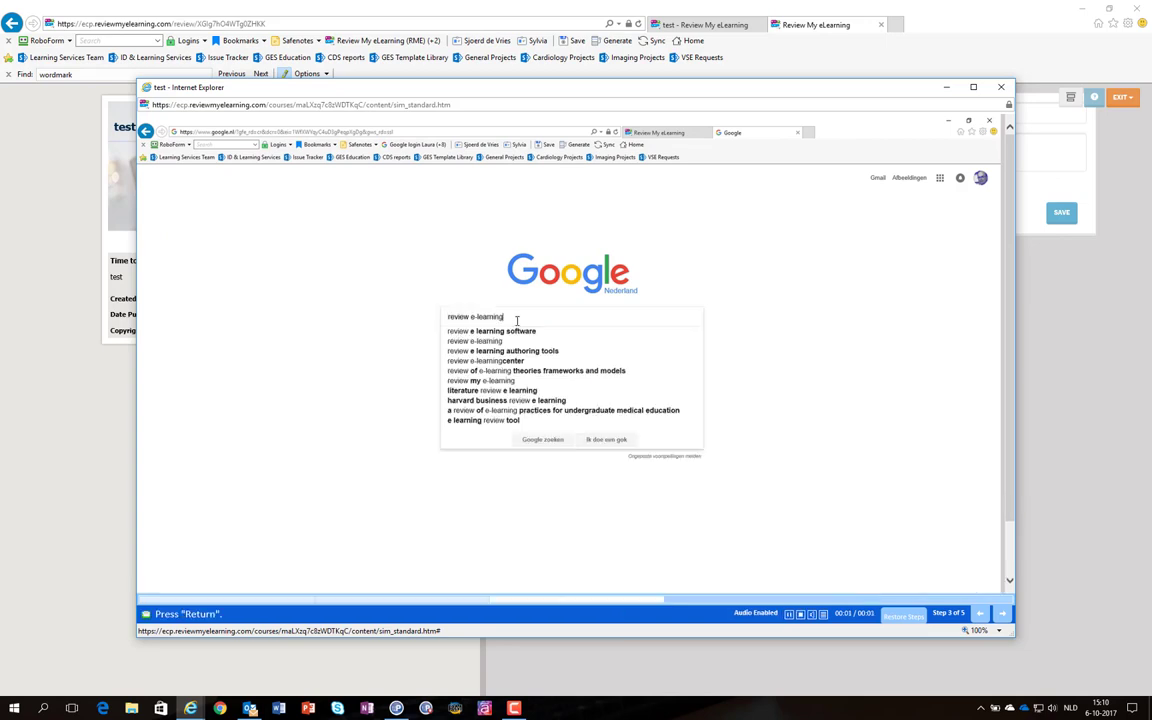
key("Return")
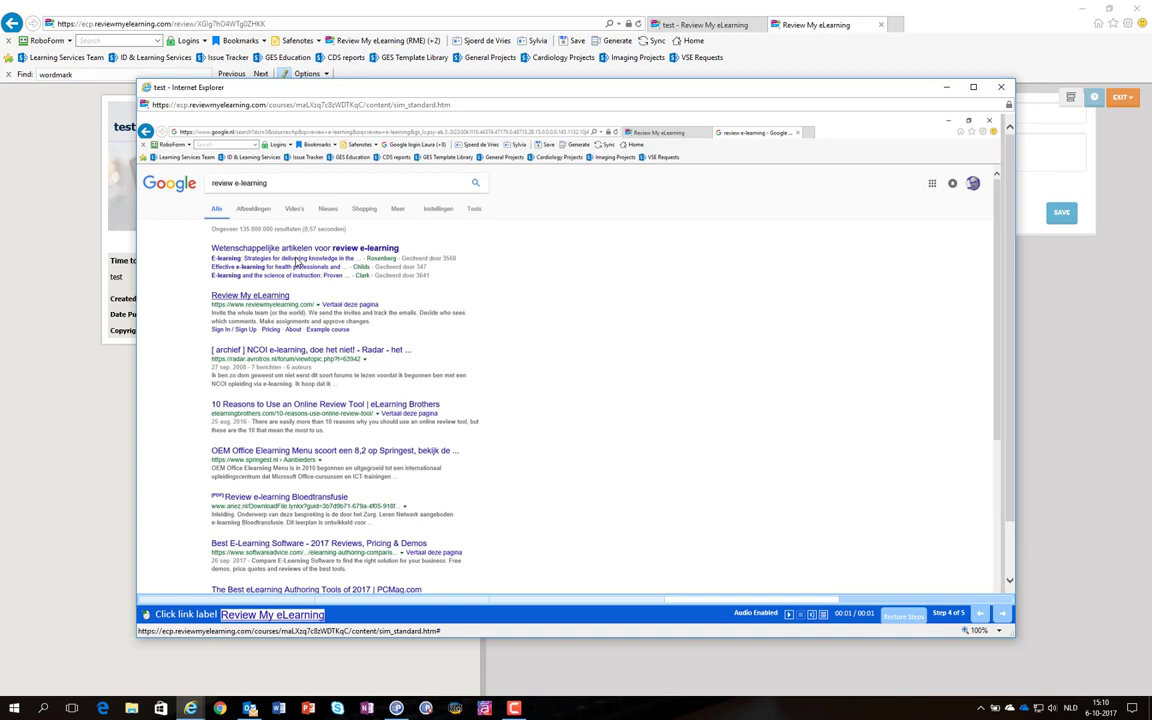
key("alt+F4")
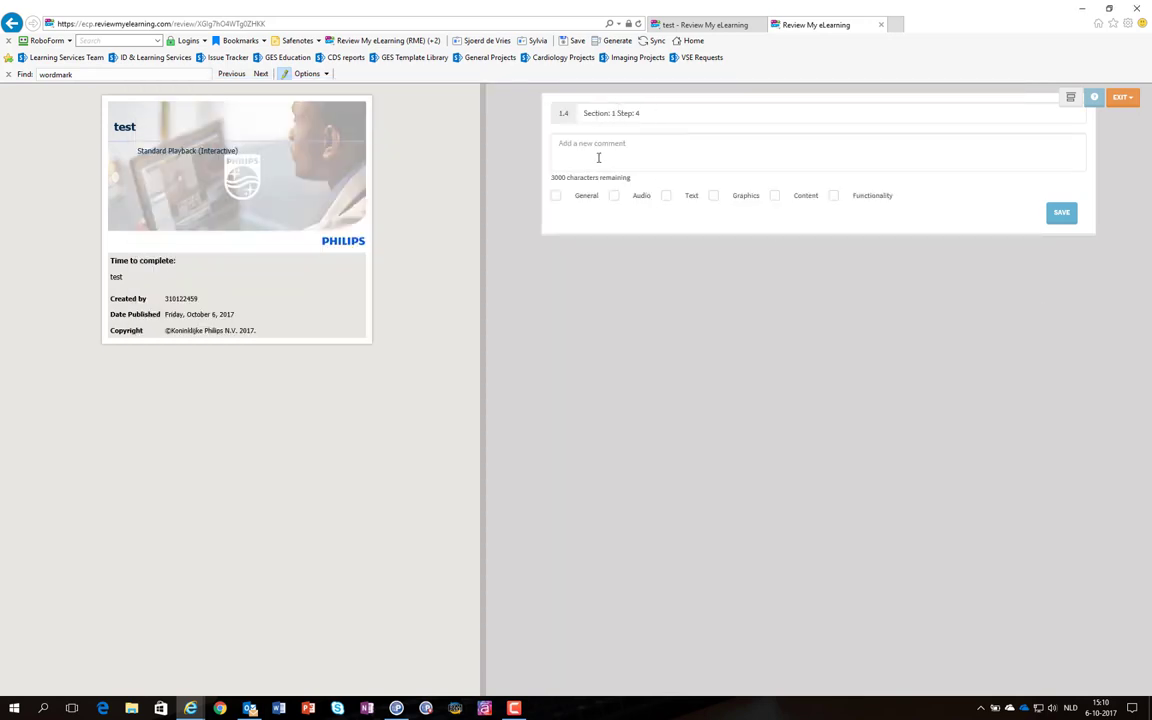
Save the comment 'comment on step 4' on Section 1 Step 4
left_click(598, 144)
type("commetnt on step4")
left_click(1058, 213)
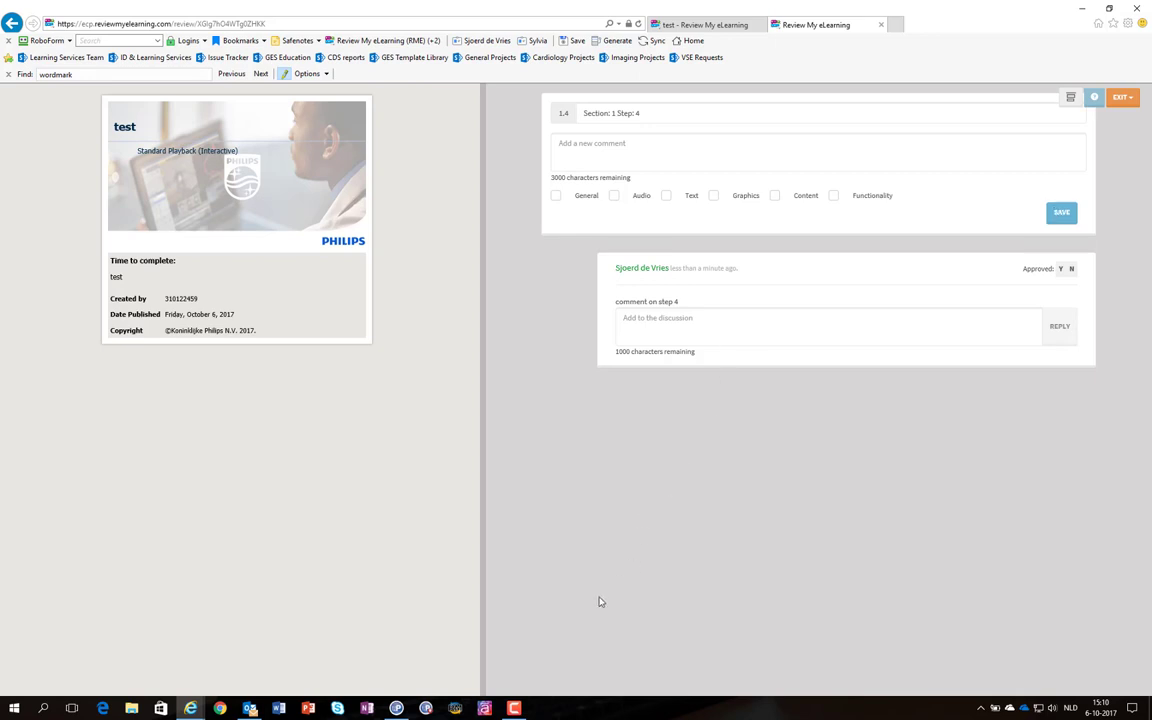
Check step 2 in the simulation, then save the comment 'Step 2: please....'
mouse_move(190, 708)
left_click(262, 672)
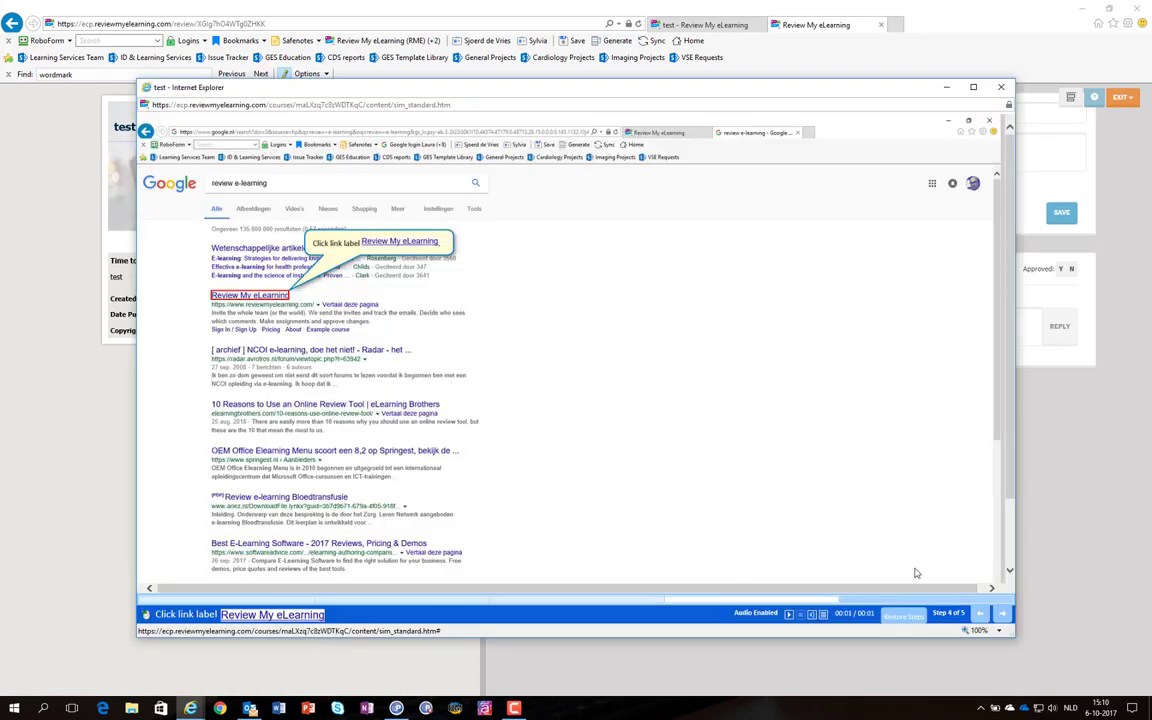
left_click(390, 604)
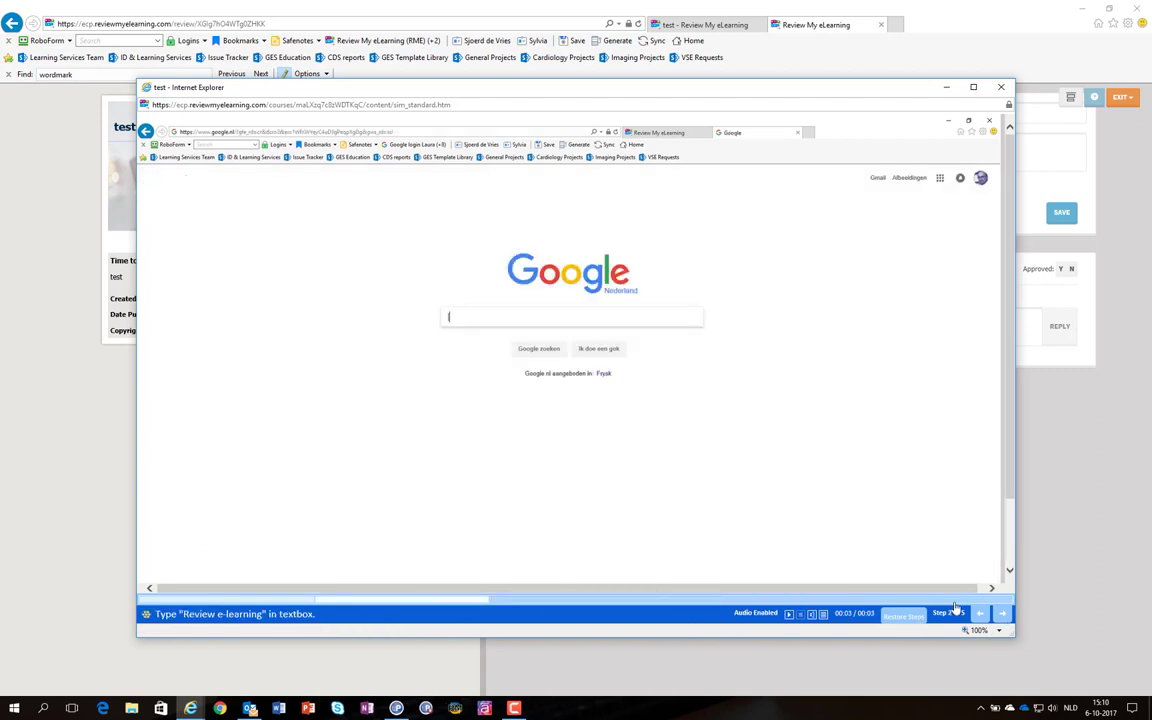
left_click(1078, 533)
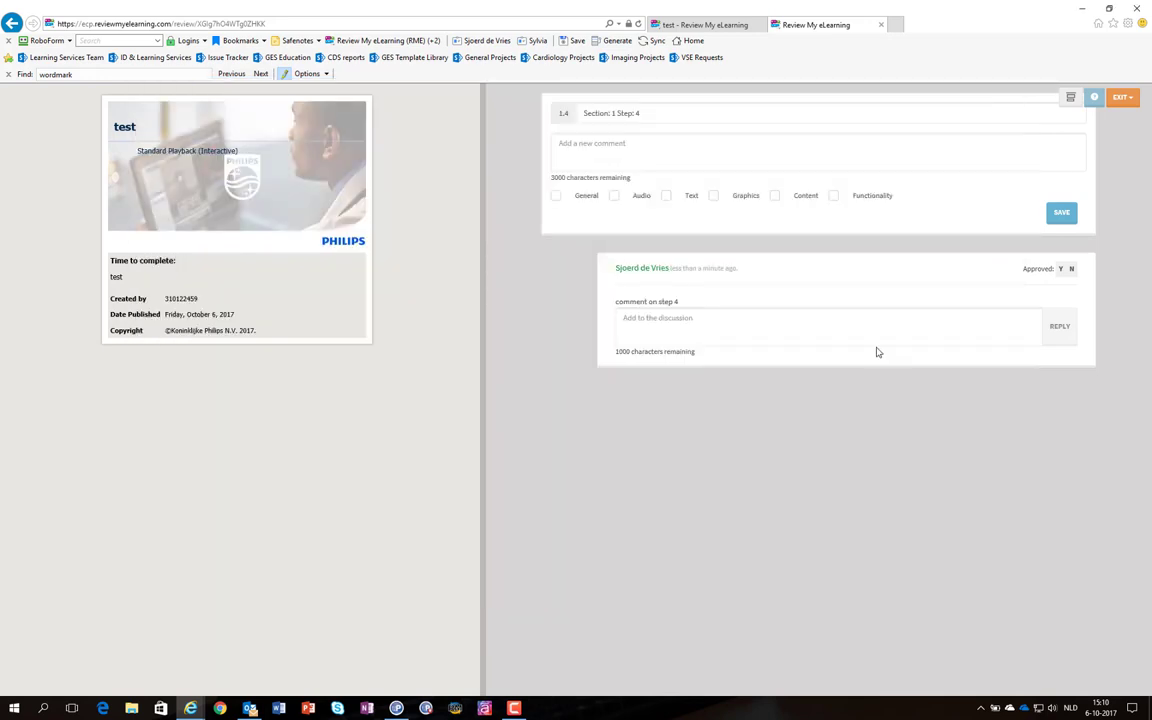
left_click(597, 152)
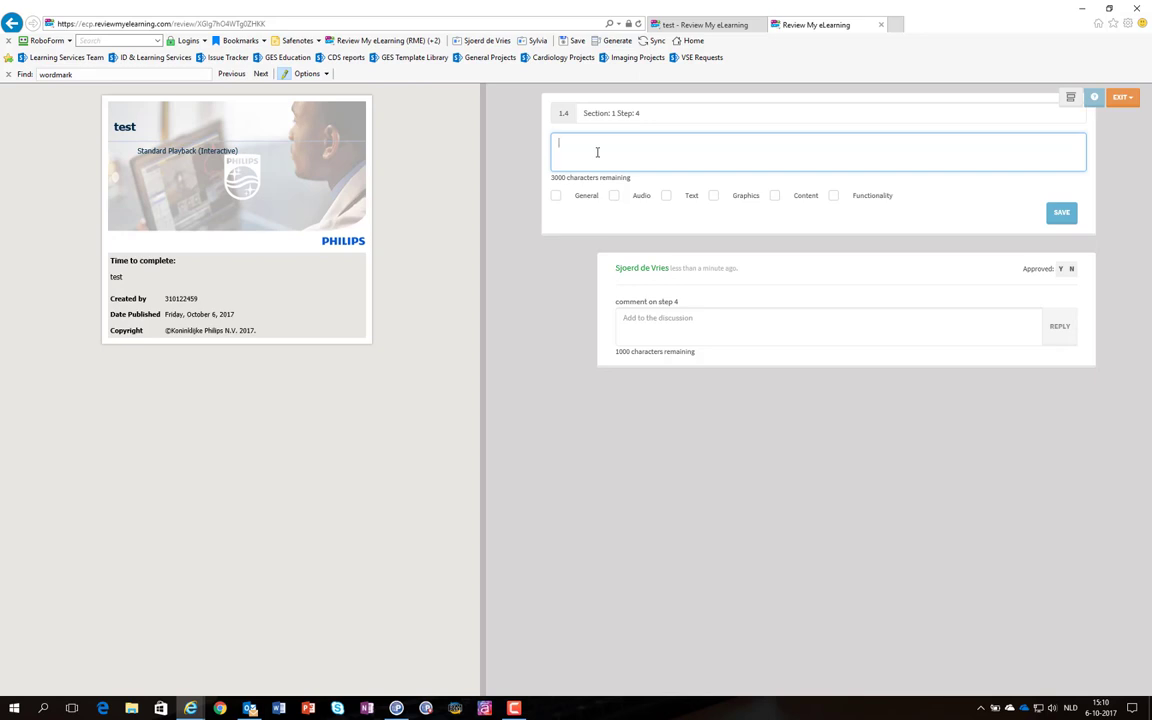
type("Step 2:")
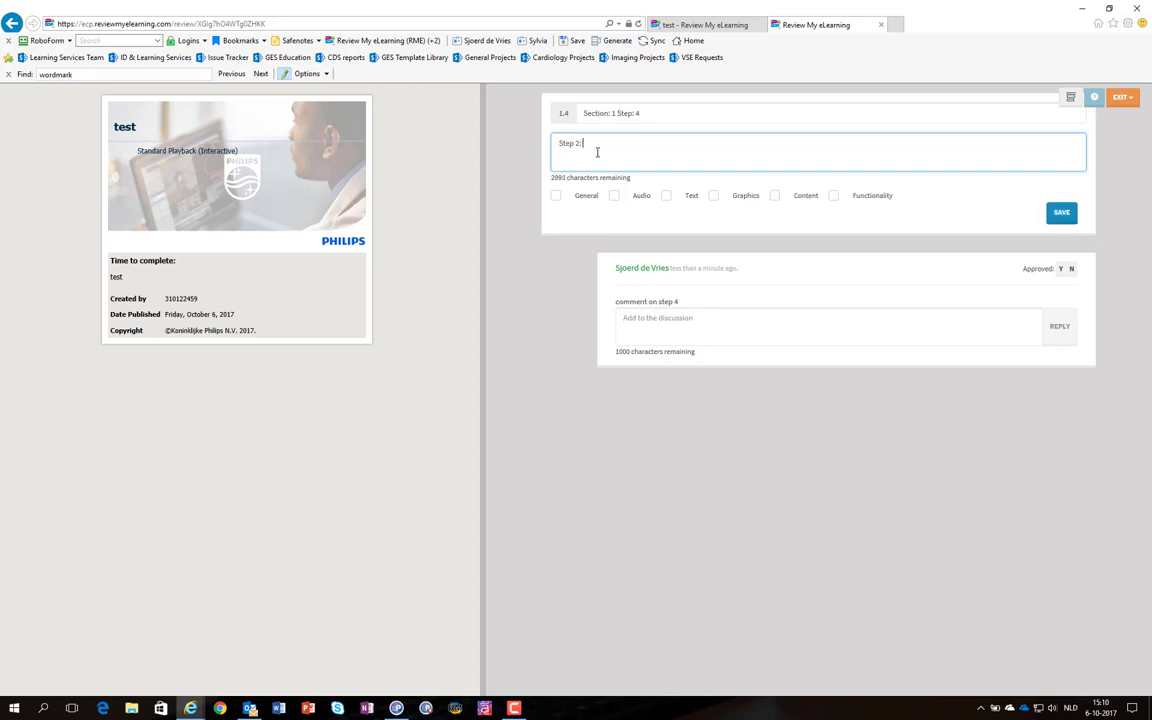
type(" please....")
left_click(1057, 212)
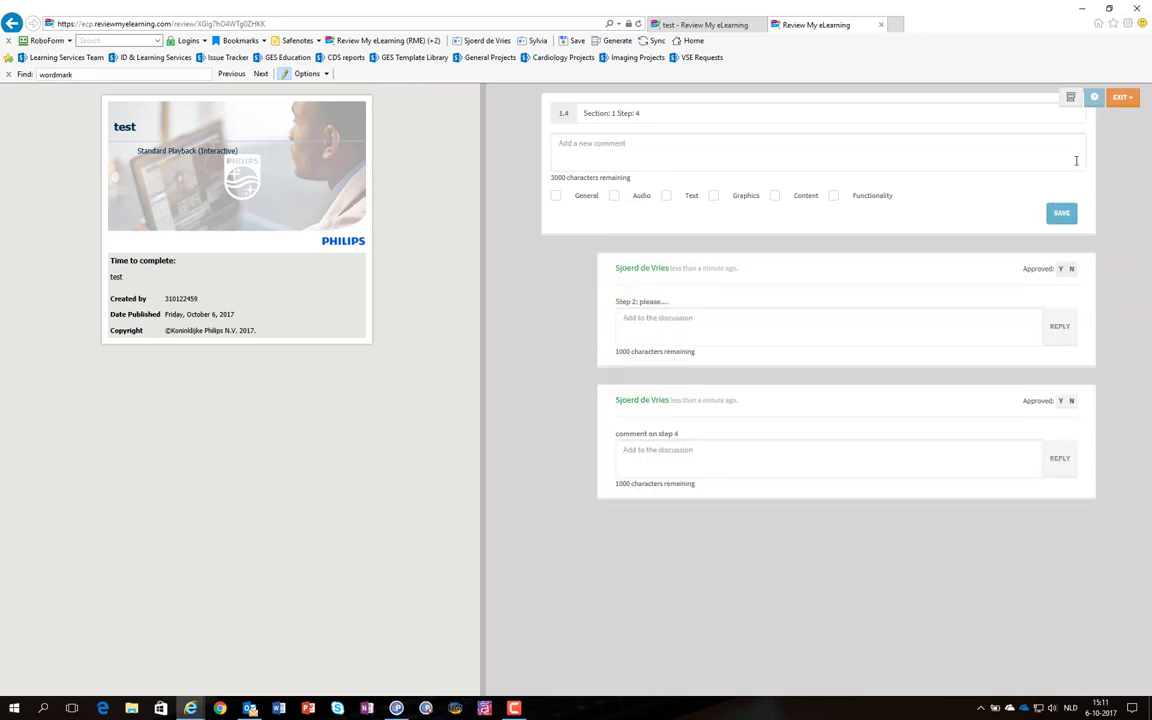
Mark the review of 'test' complete from the EXIT menu
left_click(1122, 98)
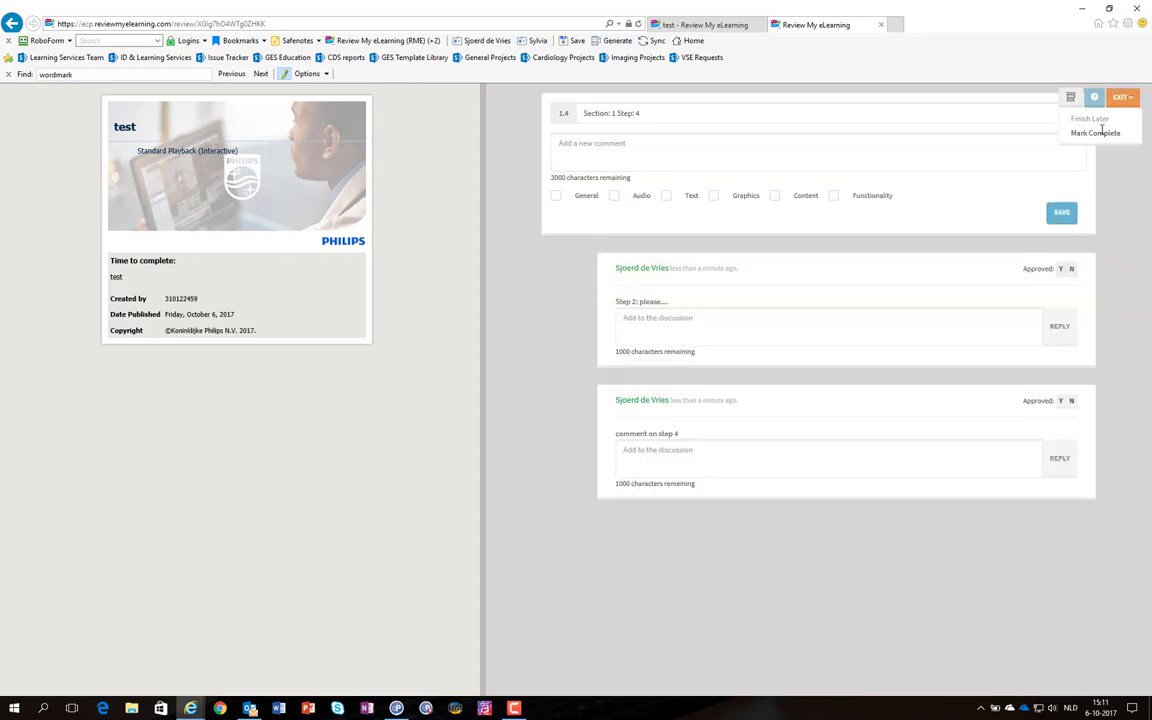
left_click(1097, 132)
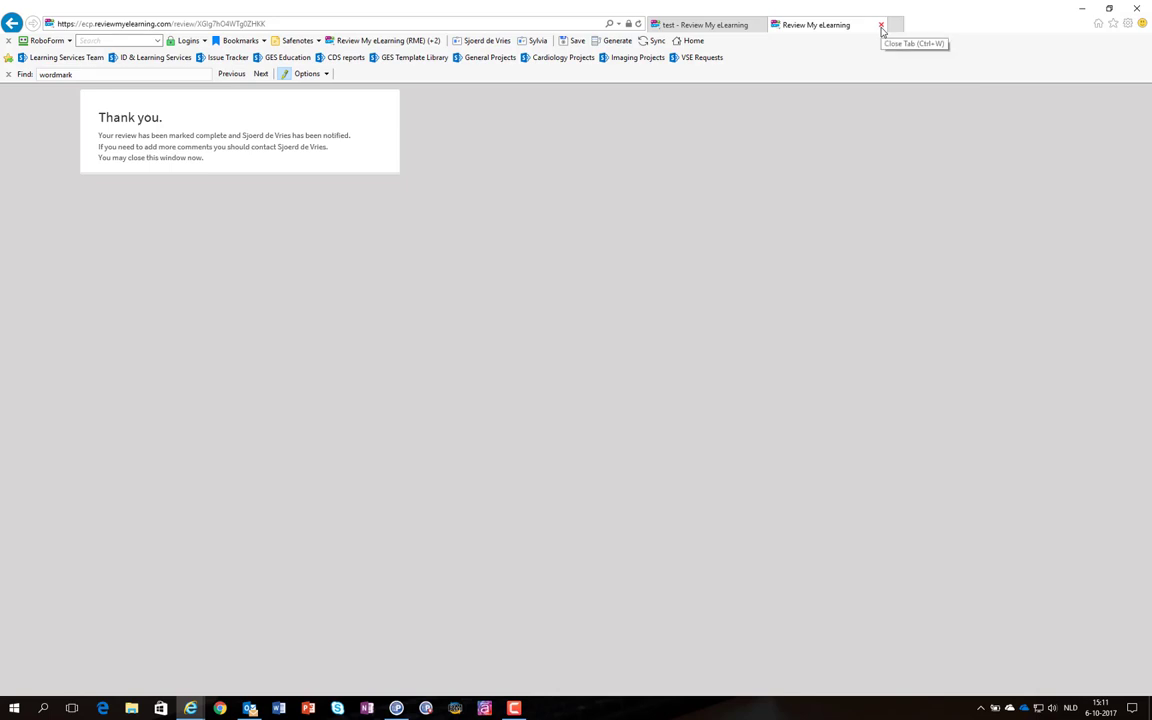
Close the review tab, reload the course page, and select the Step 2 comment text
left_click(881, 26)
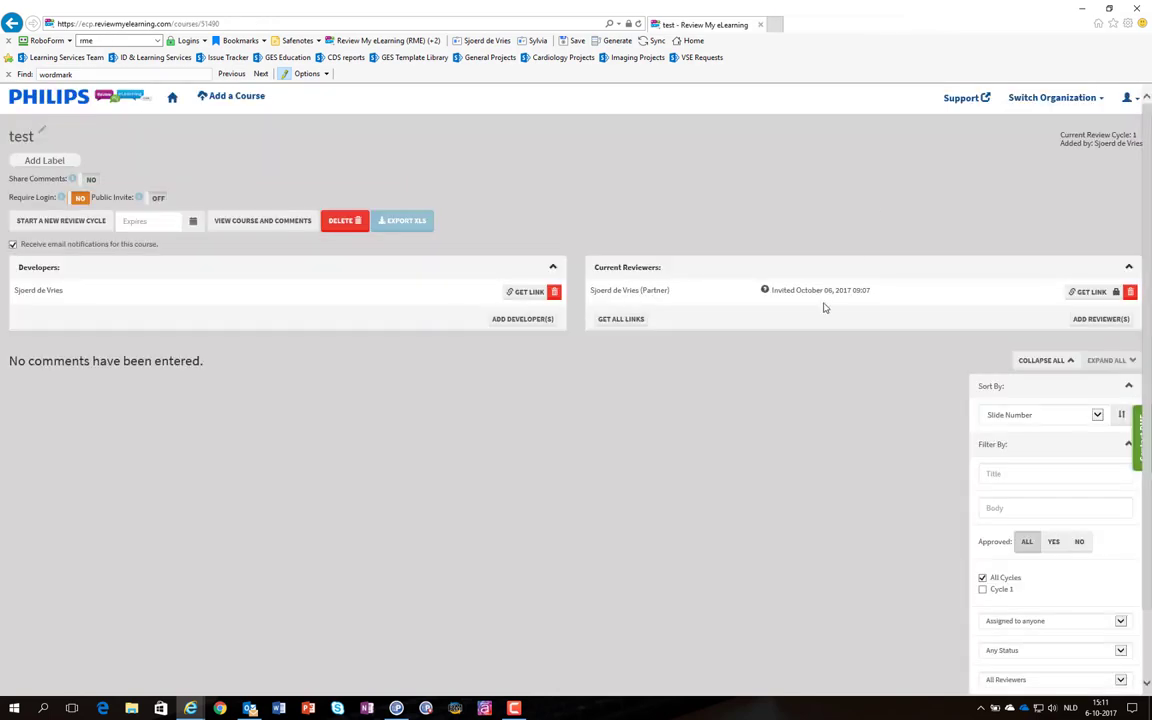
left_click(352, 26)
key("Return")
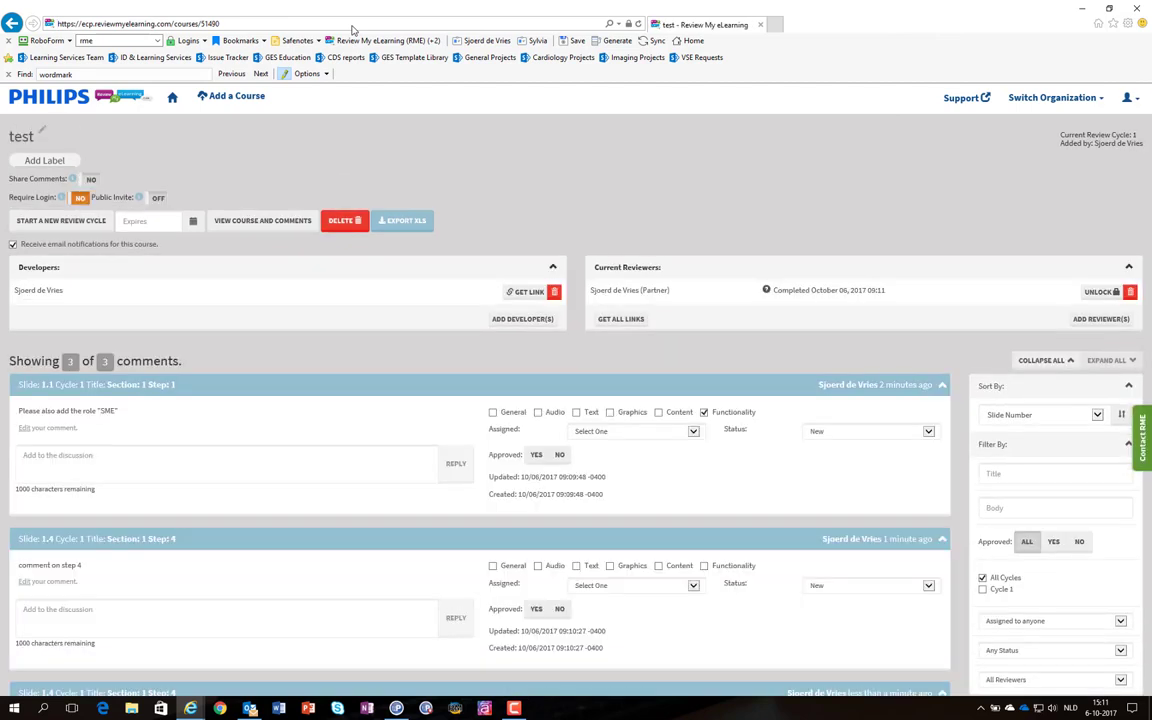
scroll(591, 505, "down", 5)
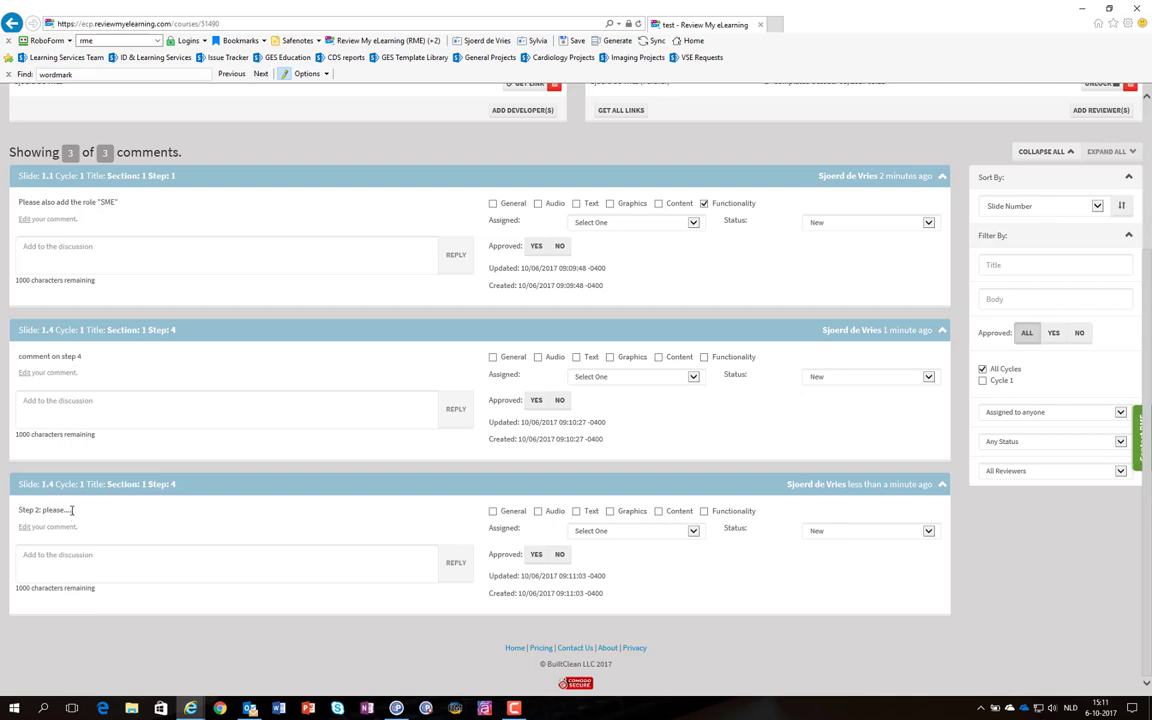
left_click_drag(72, 511, 17, 513)
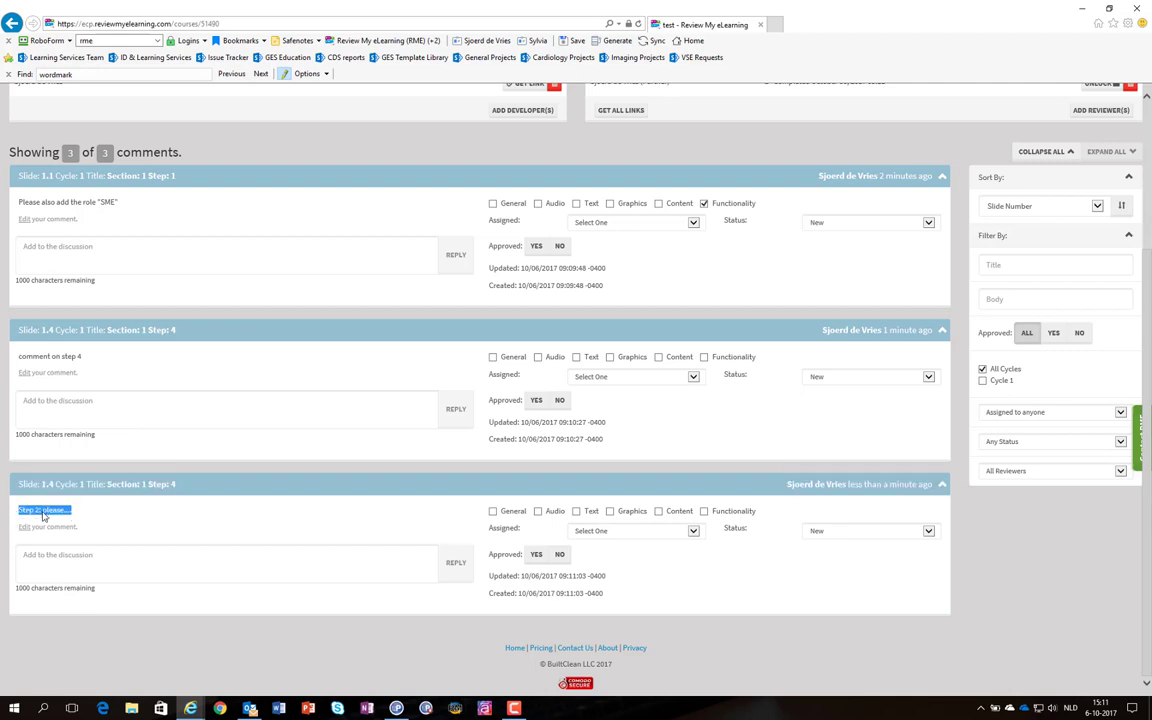